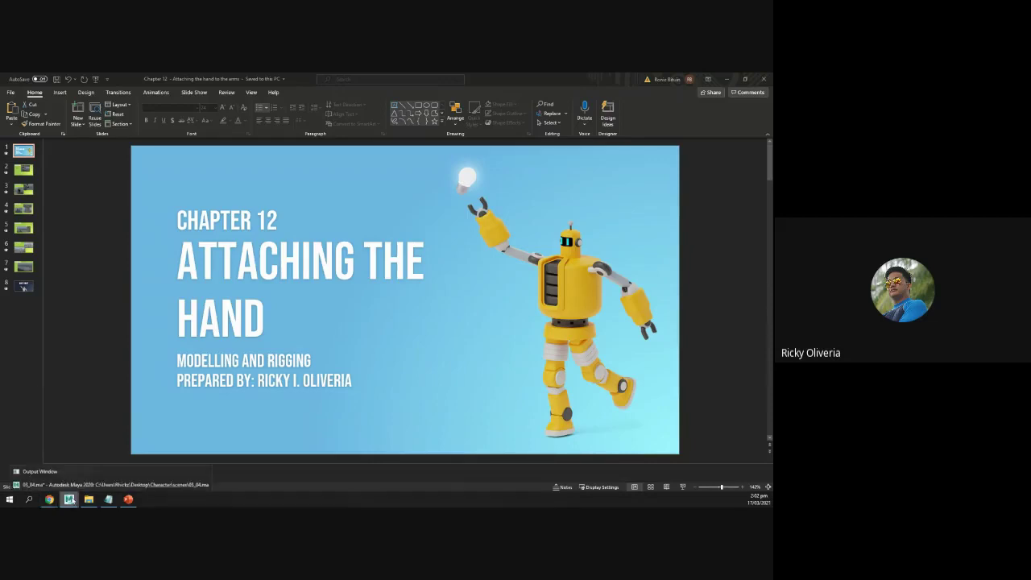
Switch to Maya, select the hand mesh and examine it from several angles beside the forearm
left_click(71, 484)
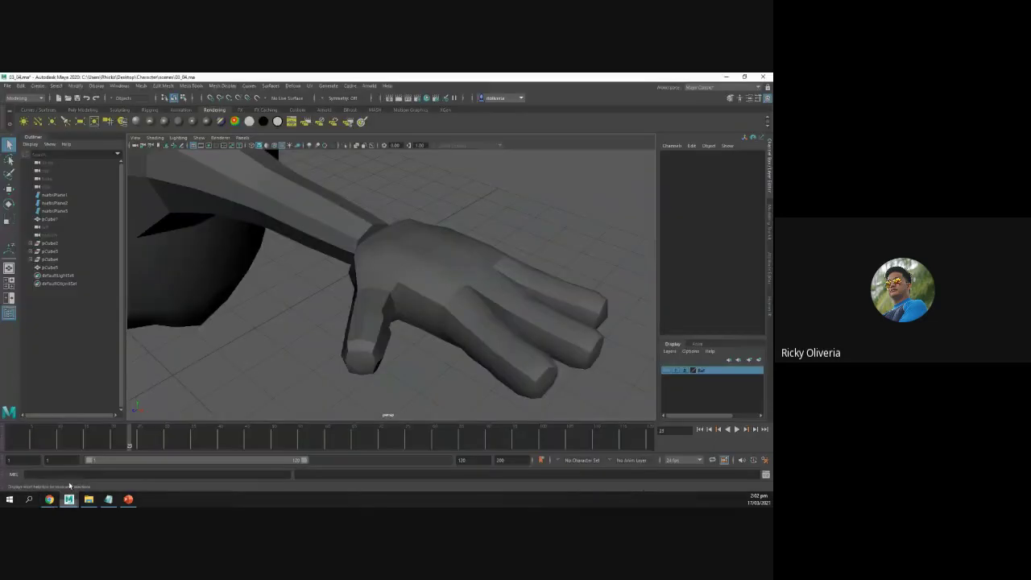
left_click(421, 275)
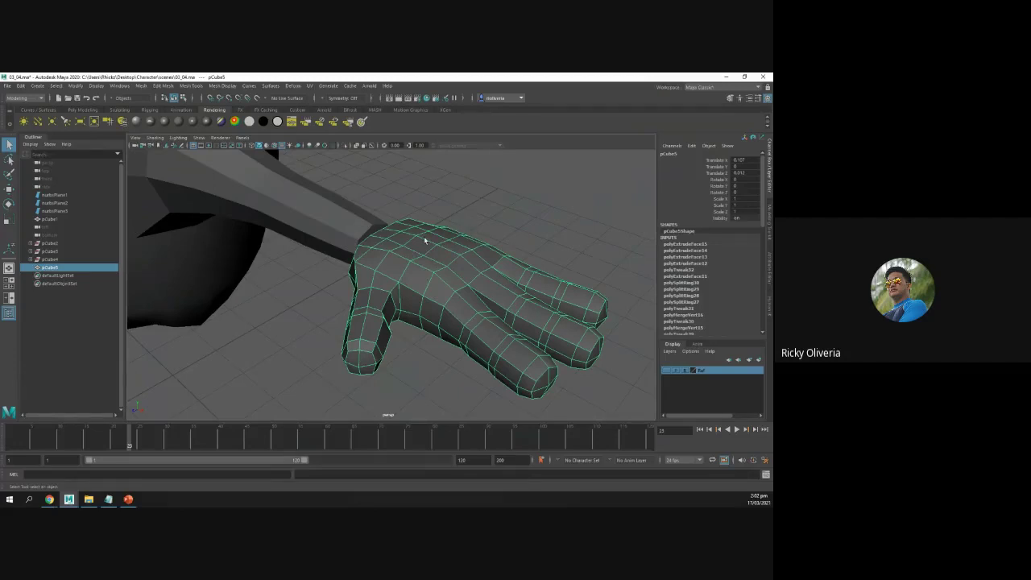
left_click_drag(464, 256, 405, 239, "alt")
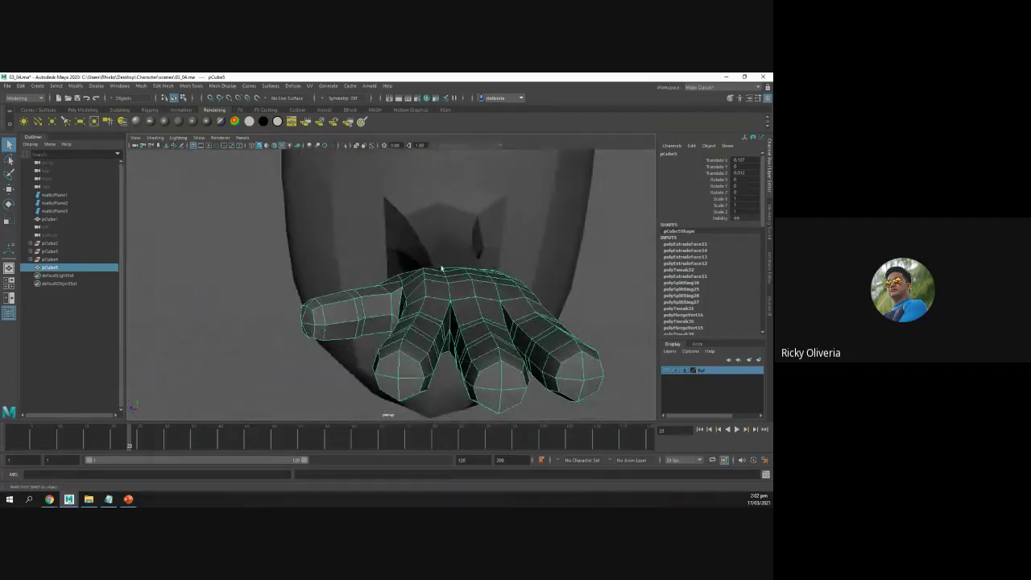
mouse_move(402, 296)
left_mouse_down("alt")
mouse_move(346, 294)
mouse_move(417, 270)
mouse_move(432, 322)
mouse_move(449, 310)
mouse_move(408, 282)
left_mouse_up("alt")
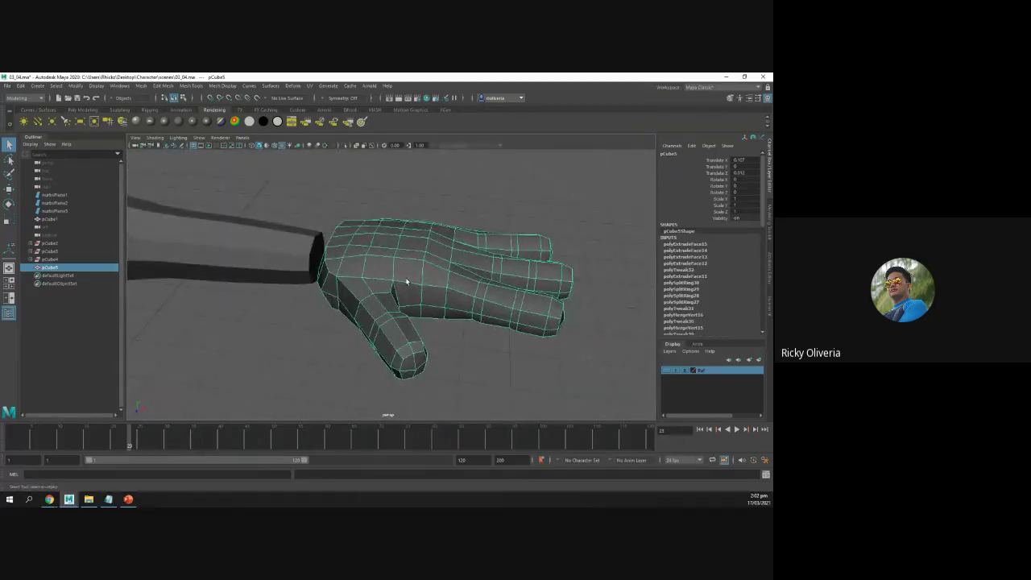
Switch to PowerPoint and read slide 2 on saving the Chapter 11 file as chapter 12 and combining the meshes
left_click(129, 499)
left_click(23, 169)
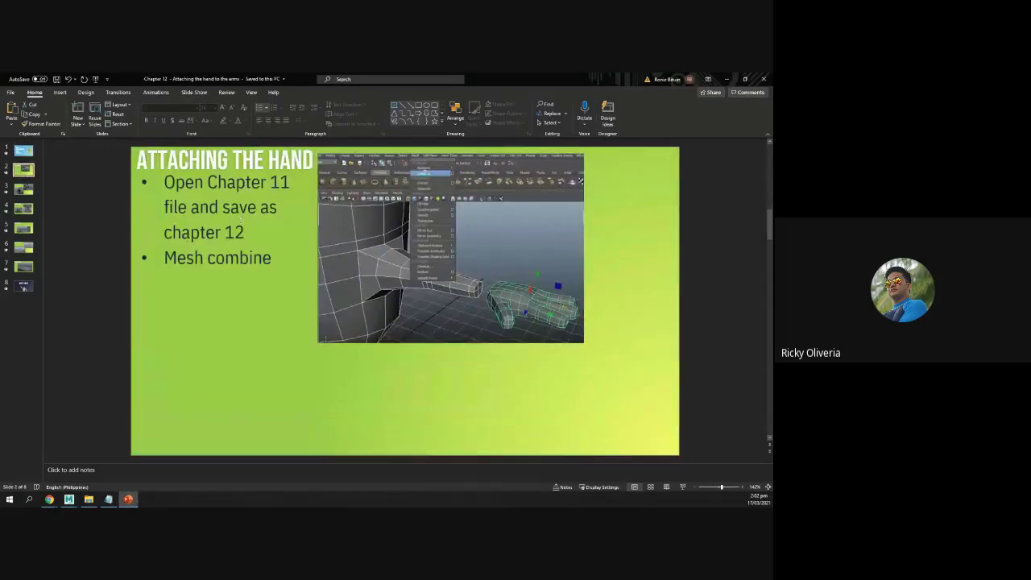
left_click(255, 237)
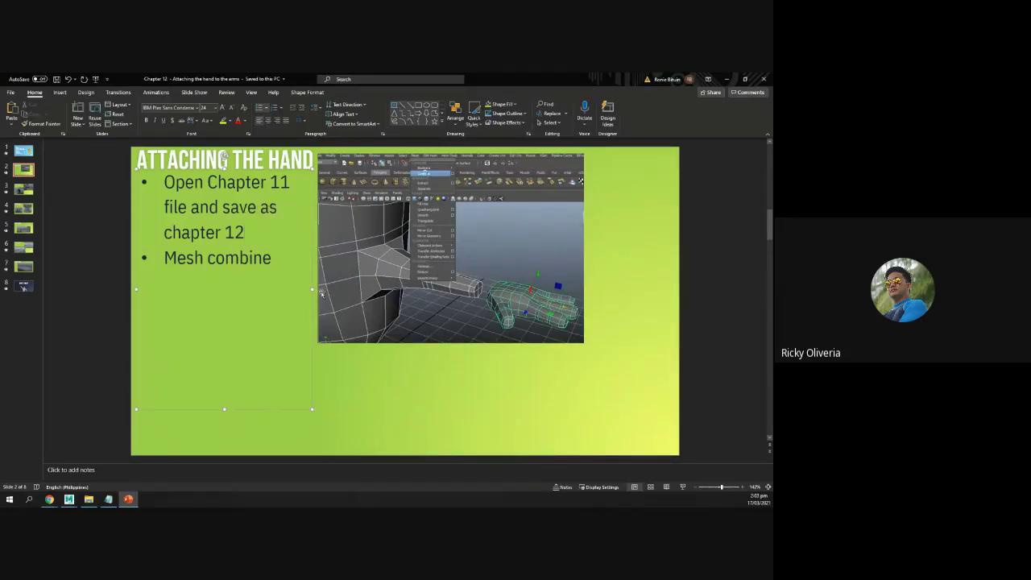
left_click(425, 277)
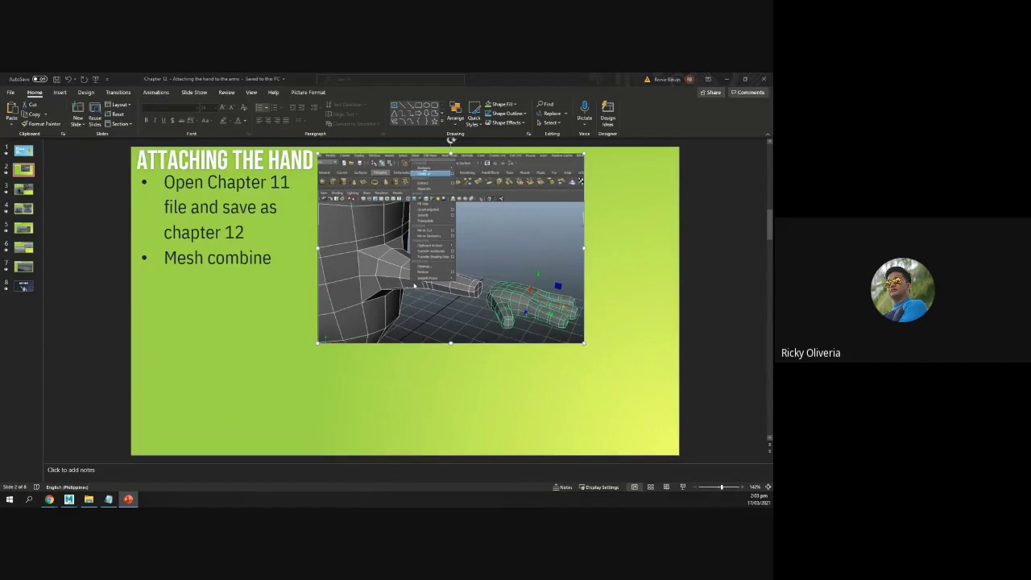
Switch back to Maya and move the hand mesh along X, away from the forearm's end, to leave a gap
key("alt+Tab")
key("w")
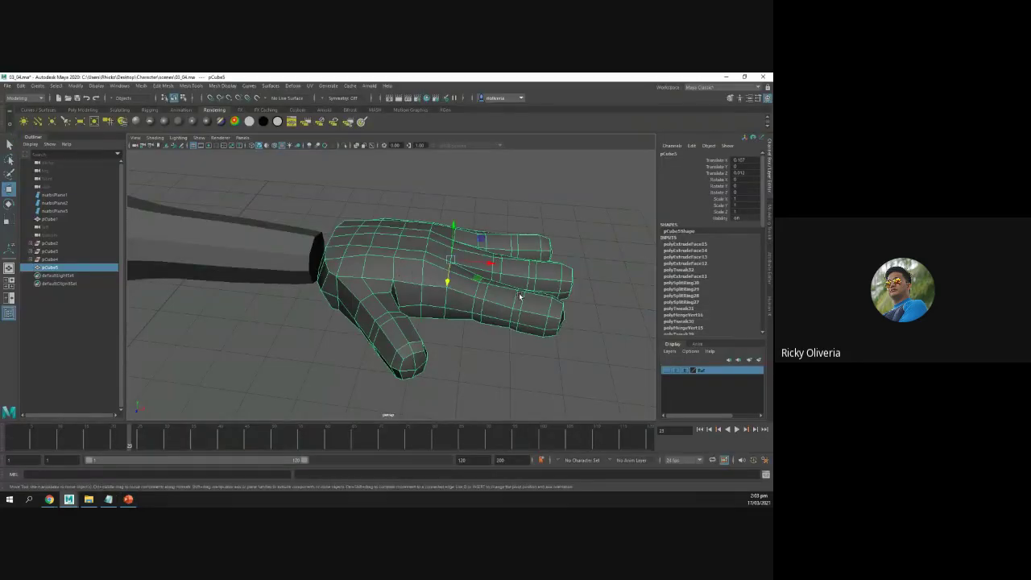
left_click_drag(479, 266, 524, 268)
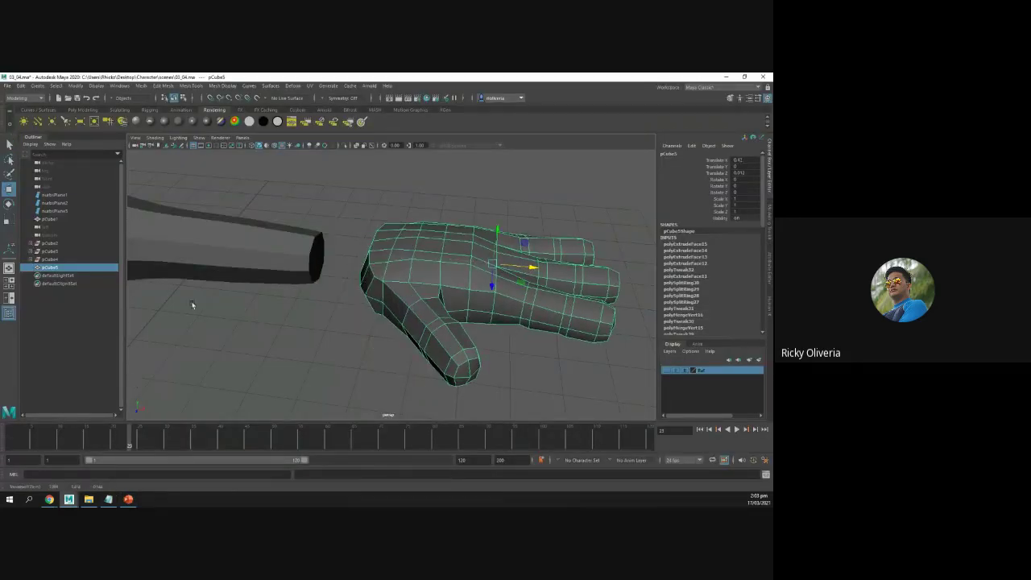
Combine the hand mesh and the body mesh with the arm into a single object
left_click_drag(322, 278, 335, 307, "alt")
scroll(324, 303, "up", 4)
scroll(334, 306, "down", 3)
left_click(287, 266, "shift")
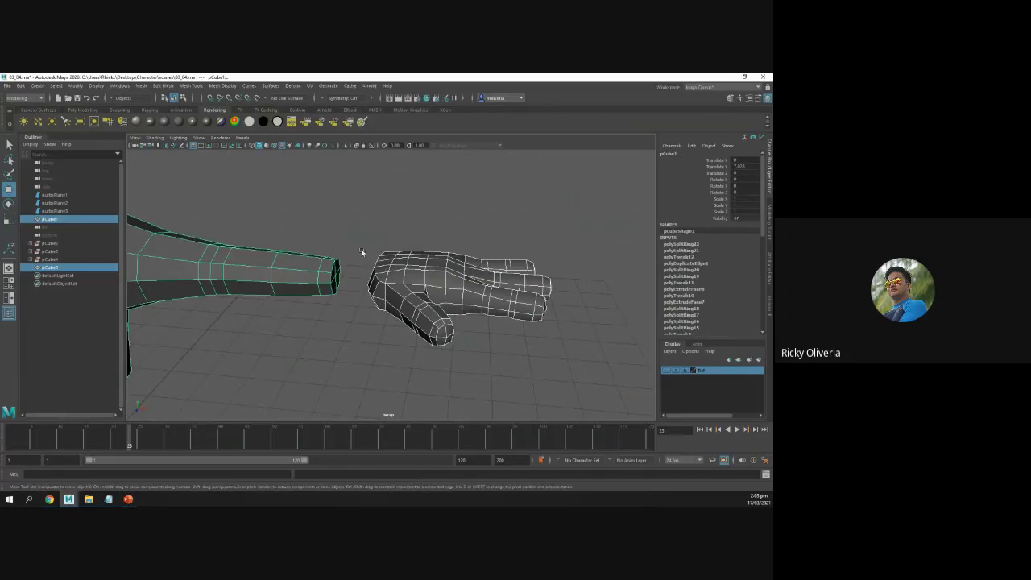
left_click(166, 85)
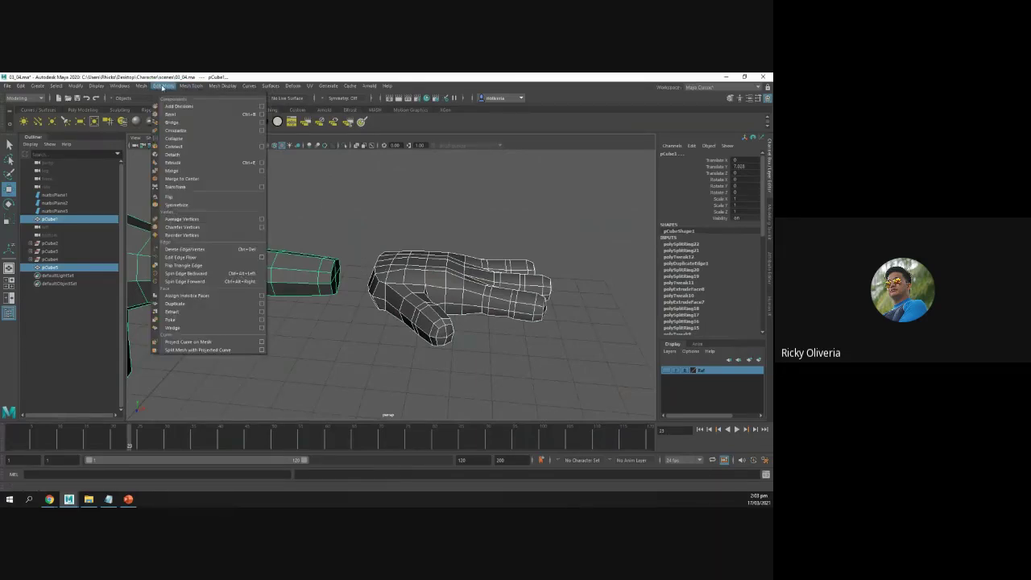
mouse_move(148, 86)
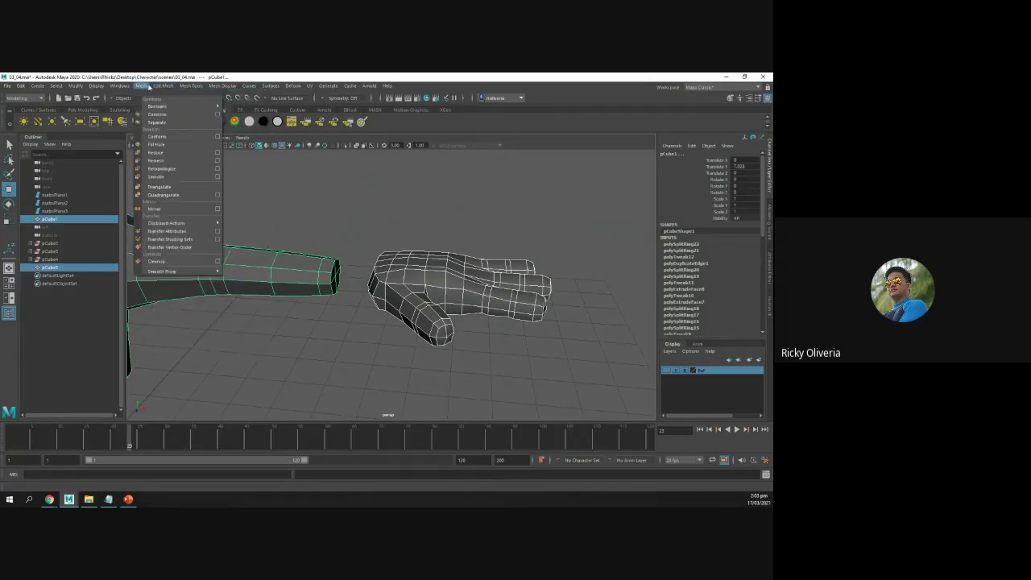
left_click(157, 114)
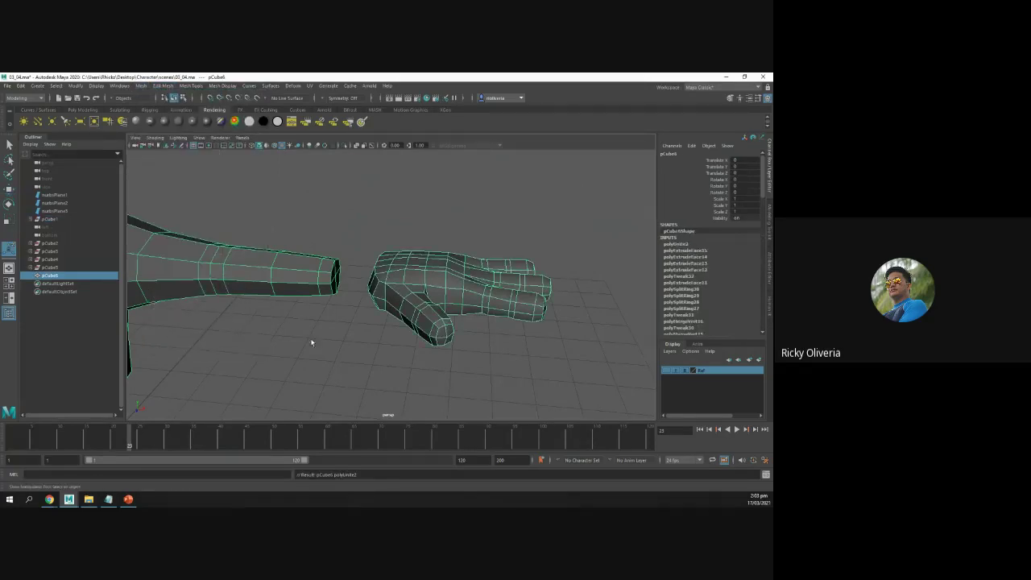
left_click(360, 305)
left_click_drag(309, 274, 354, 285, "alt")
left_click(359, 279)
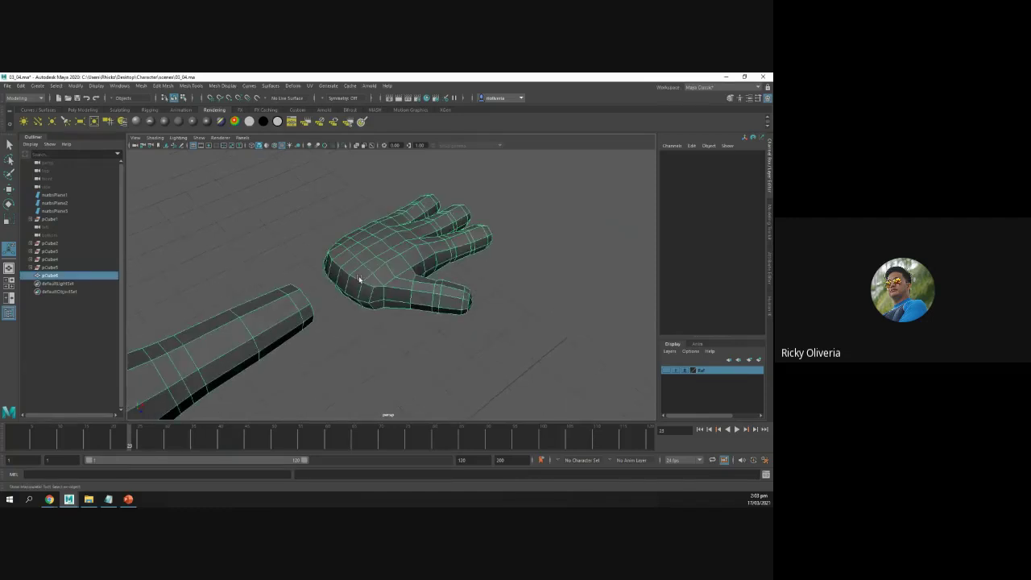
Check slide 3 in PowerPoint for the face deletion instructions, and return to Maya
key("alt+Tab")
scroll(377, 341, "down", 1)
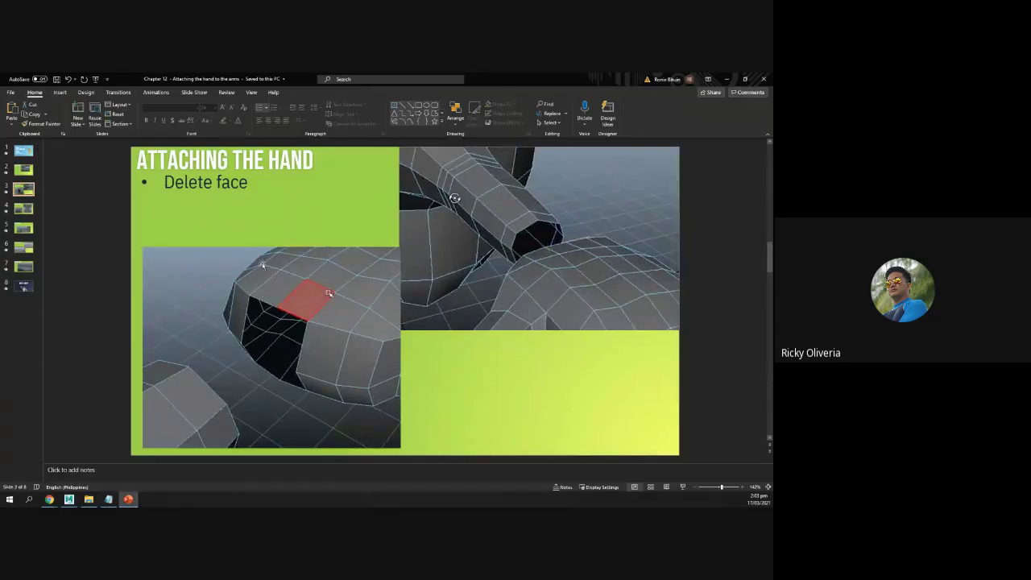
key("alt+Tab")
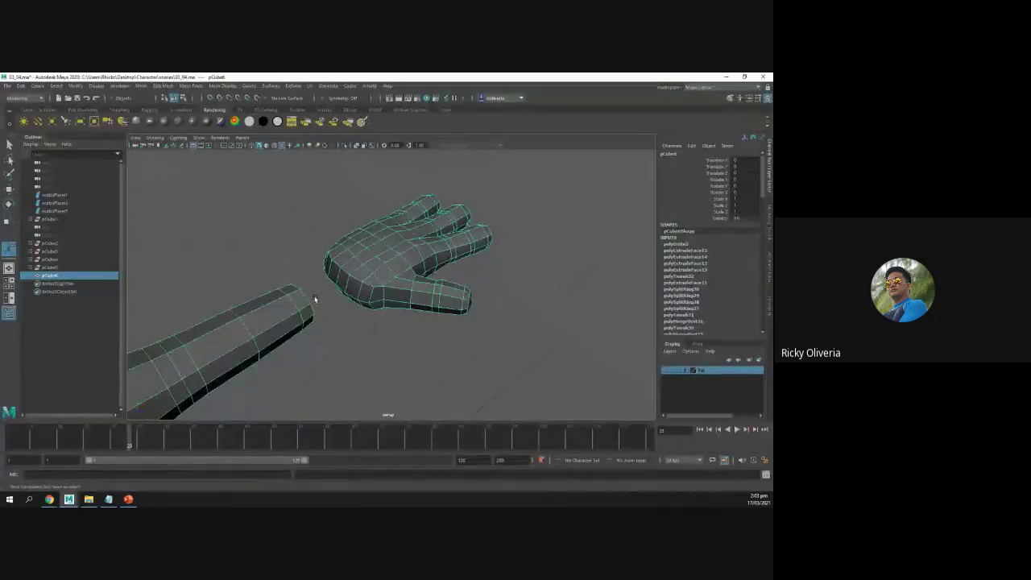
Delete the four cap faces at the wrist end of the forearm to open it
left_click_drag(314, 299, 240, 280, "alt")
right_click_drag(241, 280, 334, 310, "alt")
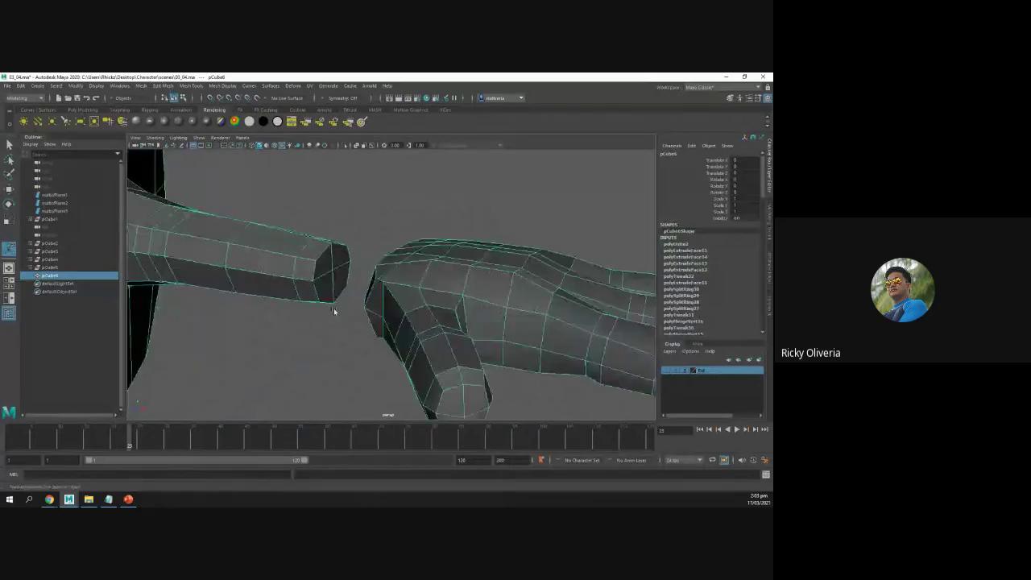
mouse_move(333, 311)
left_mouse_down("alt")
mouse_move(287, 300)
mouse_move(340, 301)
mouse_move(335, 295)
left_mouse_up("alt")
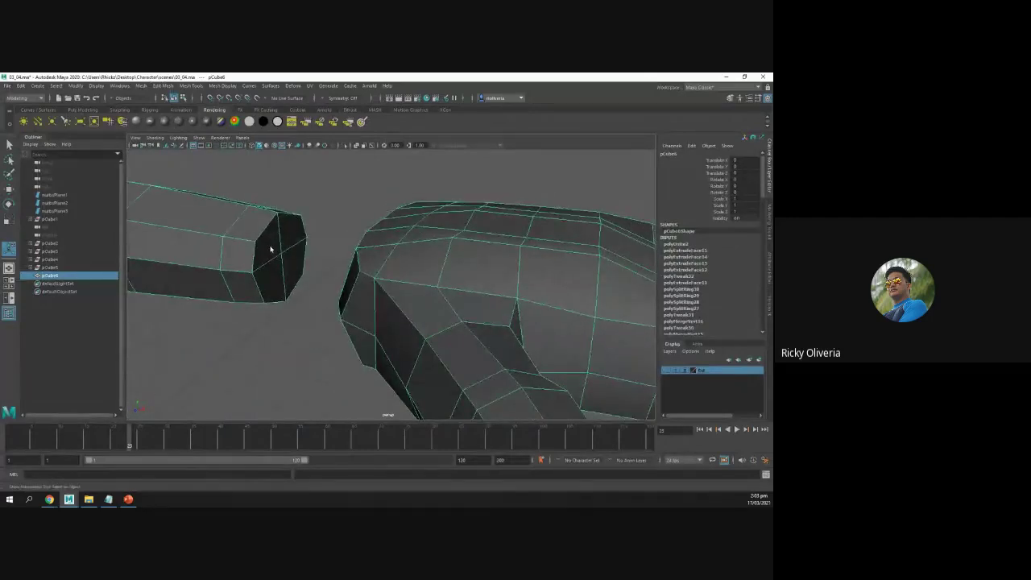
right_click(270, 243)
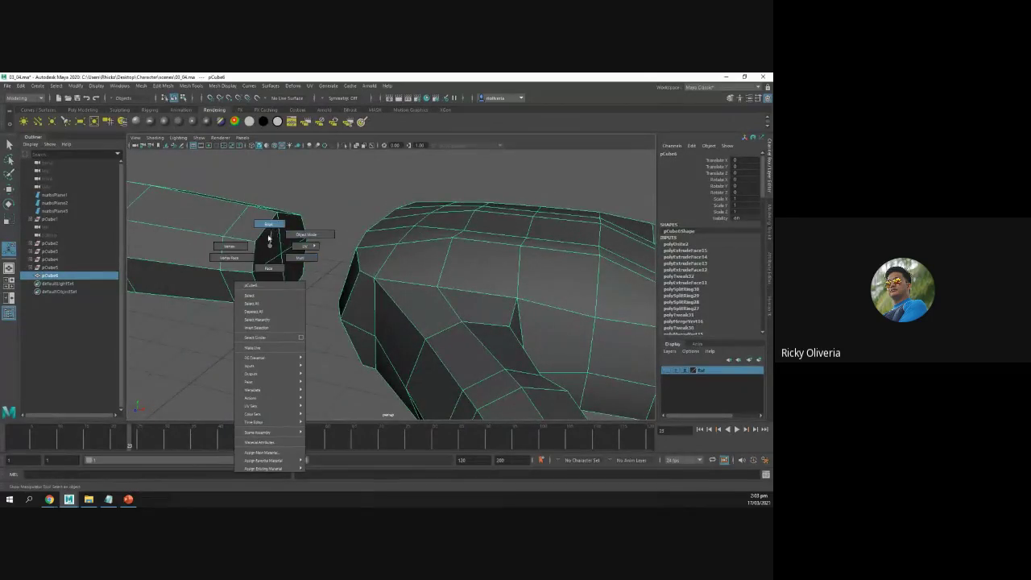
left_click(272, 269)
left_click(270, 231)
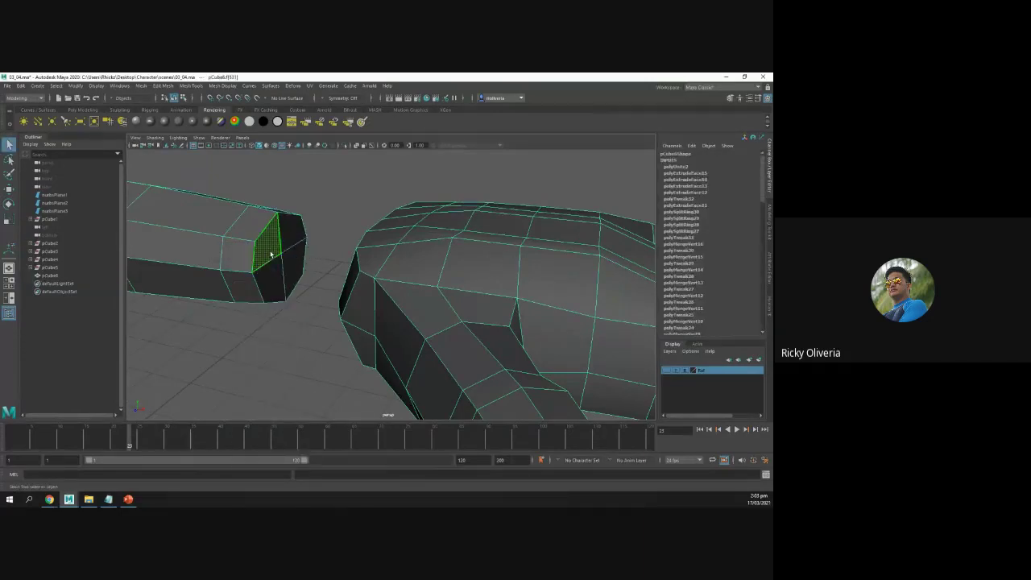
left_click(291, 277, "shift")
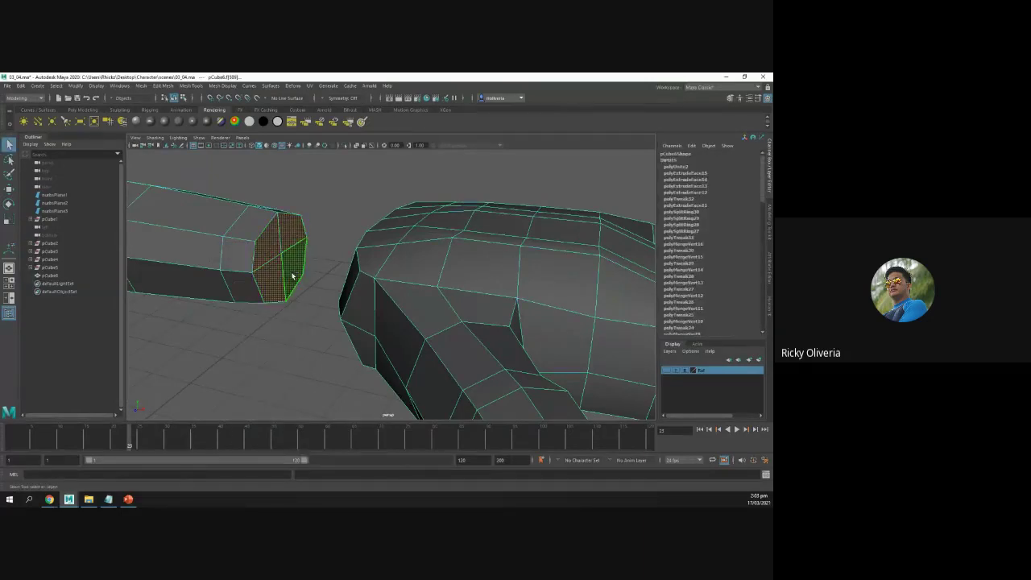
left_click(298, 314)
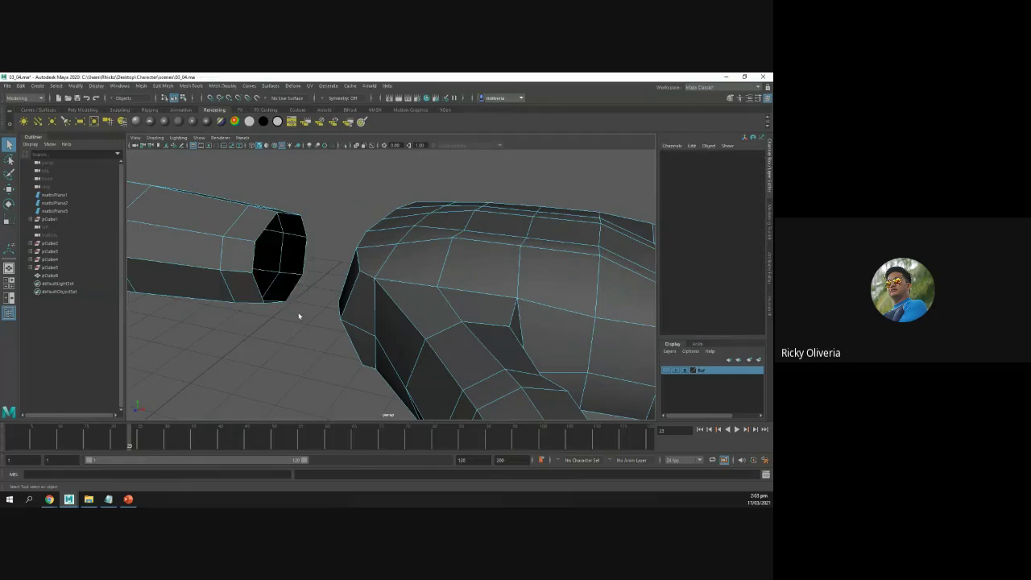
Delete a two-by-two block of four faces on the wrist side of the hand
left_click_drag(292, 300, 350, 290, "alt")
scroll(308, 324, "down", 3)
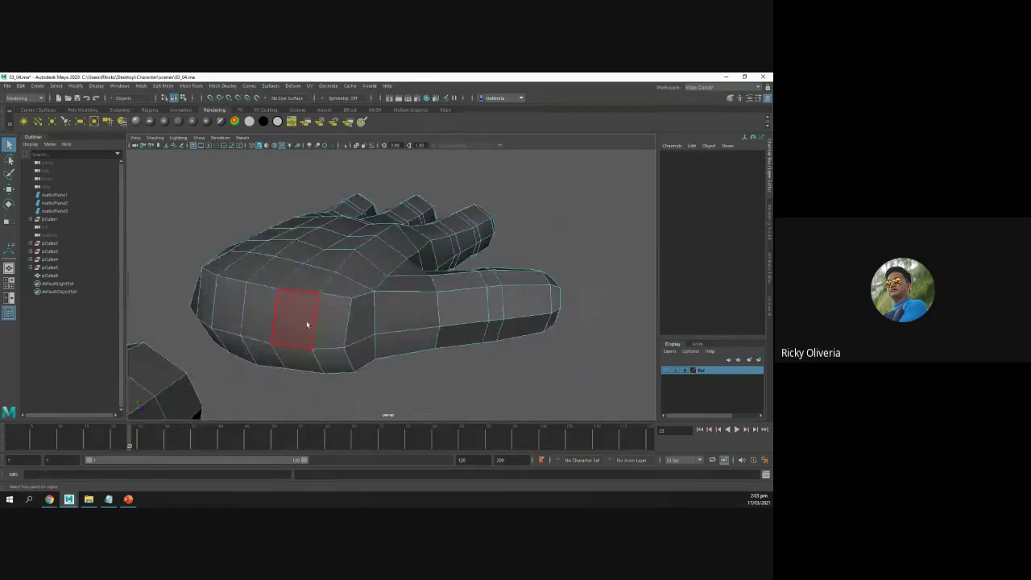
mouse_move(278, 314)
left_mouse_down("alt")
mouse_move(268, 343)
mouse_move(251, 309)
mouse_move(276, 311)
mouse_move(273, 324)
left_mouse_up("alt")
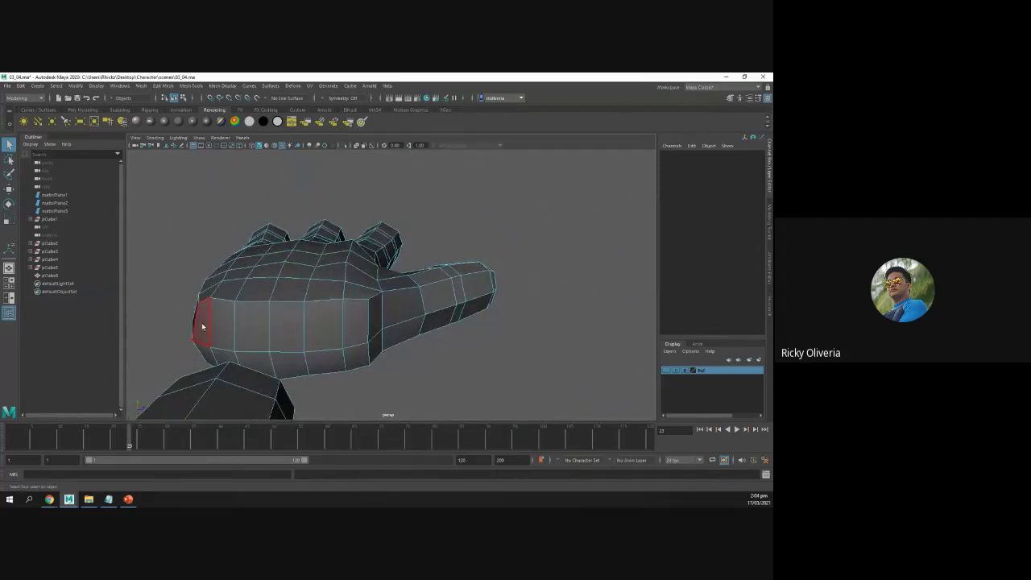
left_click(246, 330)
left_click(272, 361, "shift")
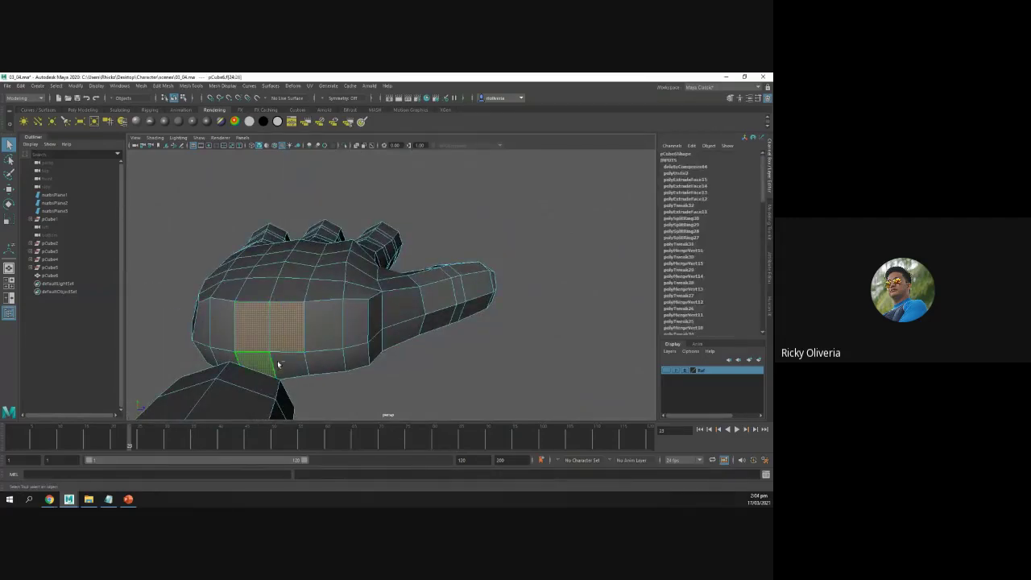
left_click(292, 362, "shift")
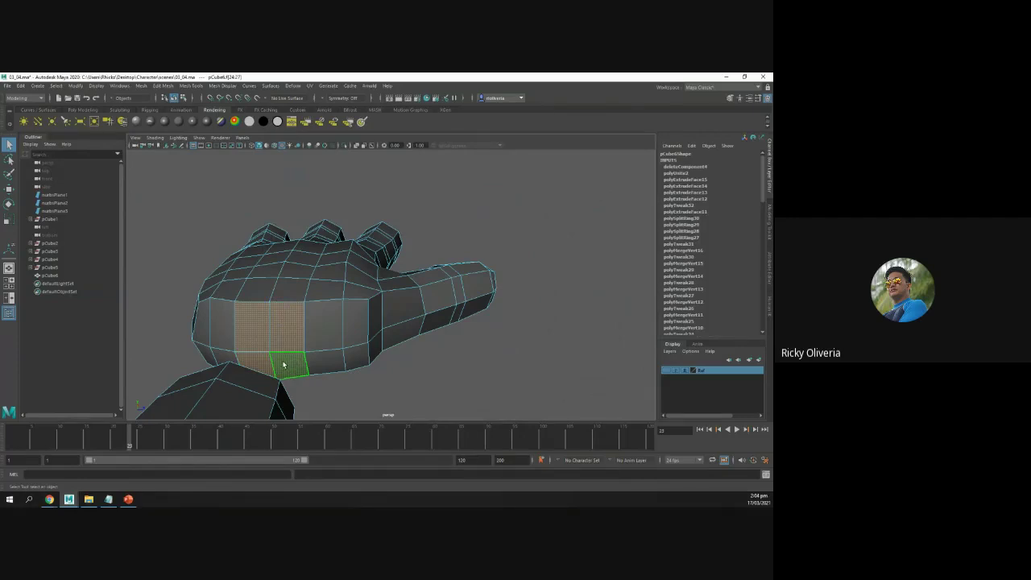
key("Delete")
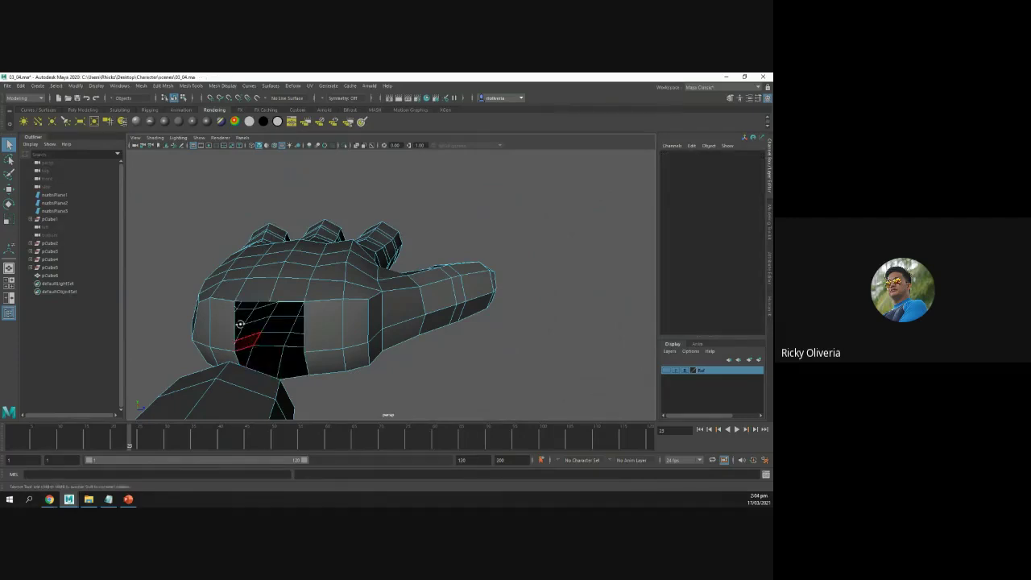
Examine the openings in the forearm and the hand from several angles
left_click_drag(237, 341, 212, 314, "alt")
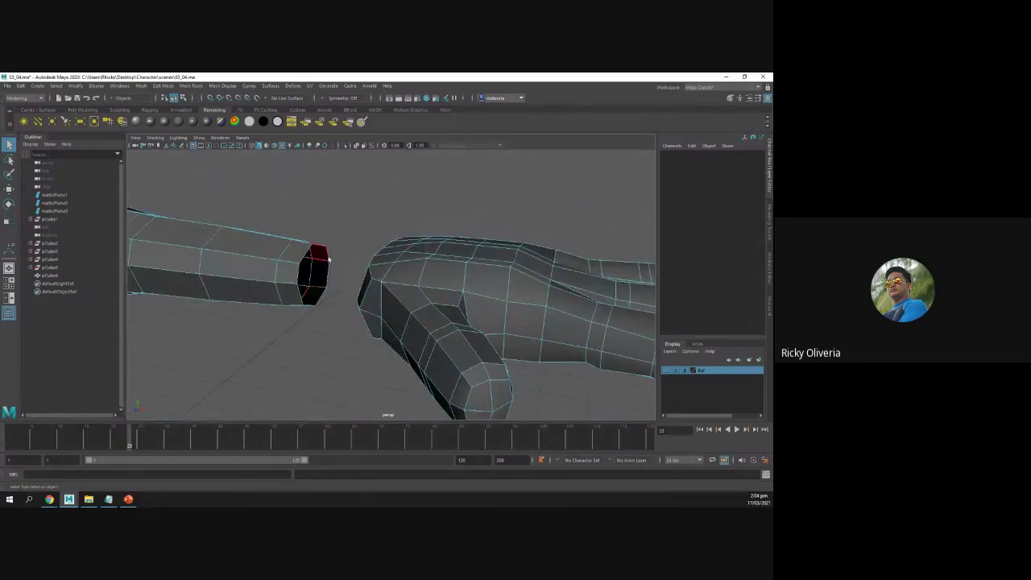
left_click_drag(288, 271, 337, 279, "alt")
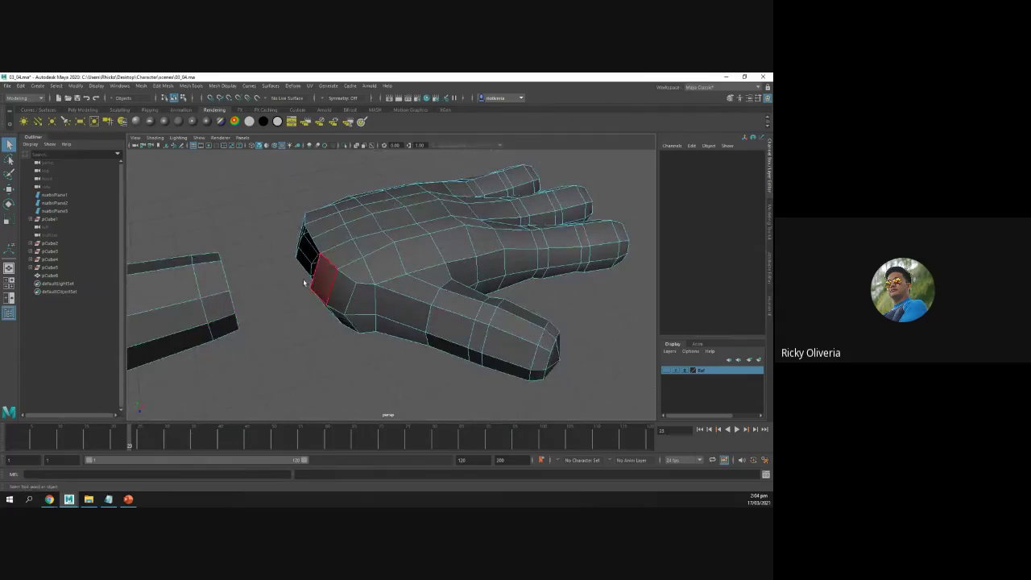
scroll(310, 286, "up", 3)
scroll(312, 277, "up", 2)
left_click_drag(312, 277, 346, 306, "alt")
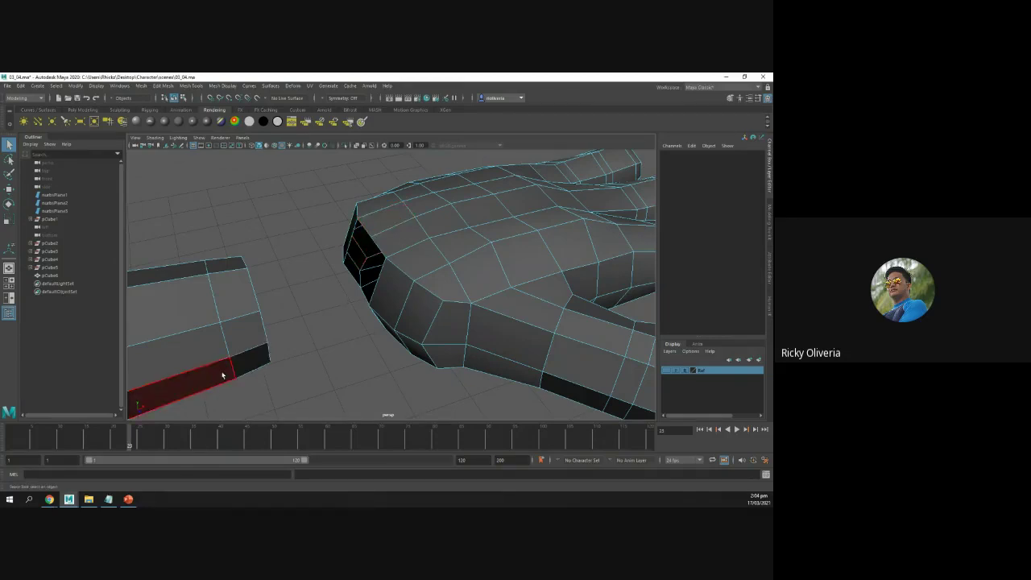
Check slide 4 in PowerPoint for how to bridge the two open edge loops, and return to Maya
key("alt+Tab")
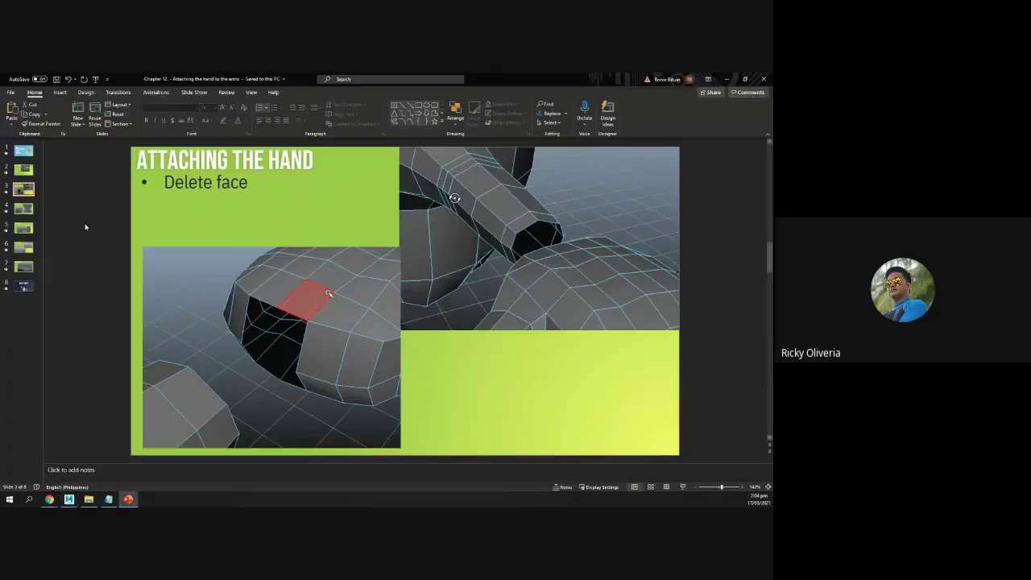
left_click(18, 209)
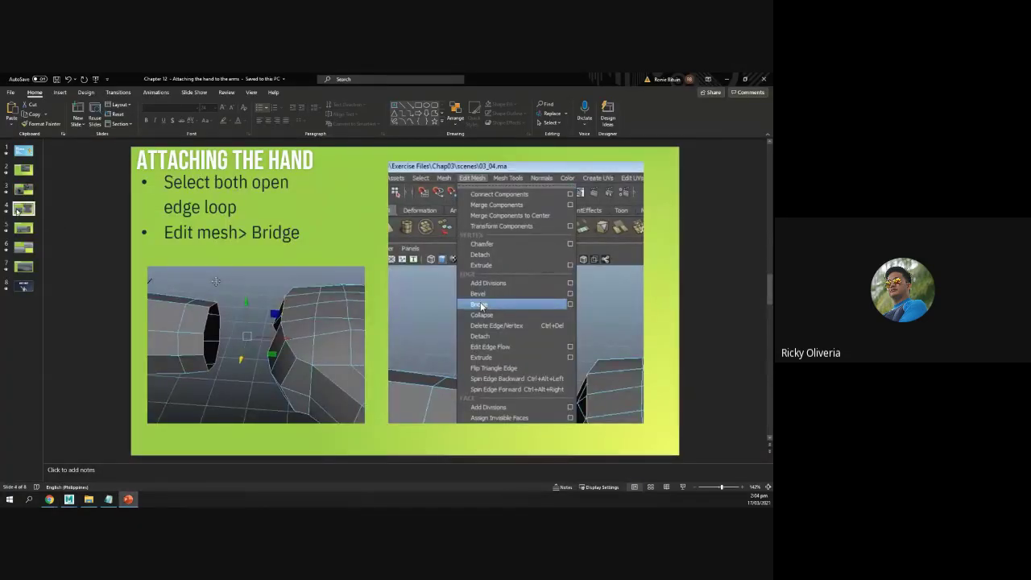
key("alt+Tab")
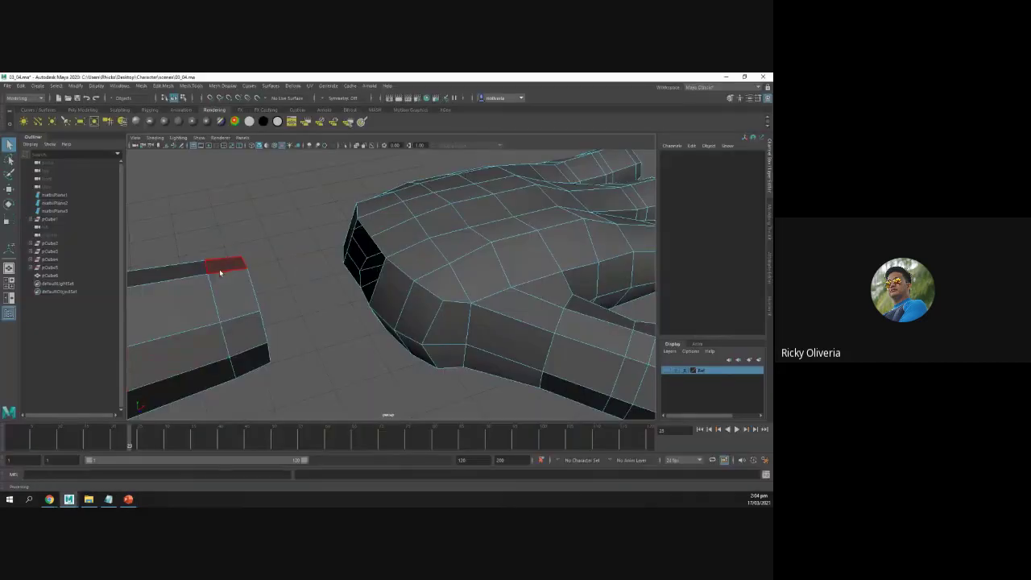
Select the open edge loop around the wrist end of the forearm in edge mode
left_click_drag(219, 270, 164, 260, "alt")
left_click_drag(293, 287, 290, 290, "alt")
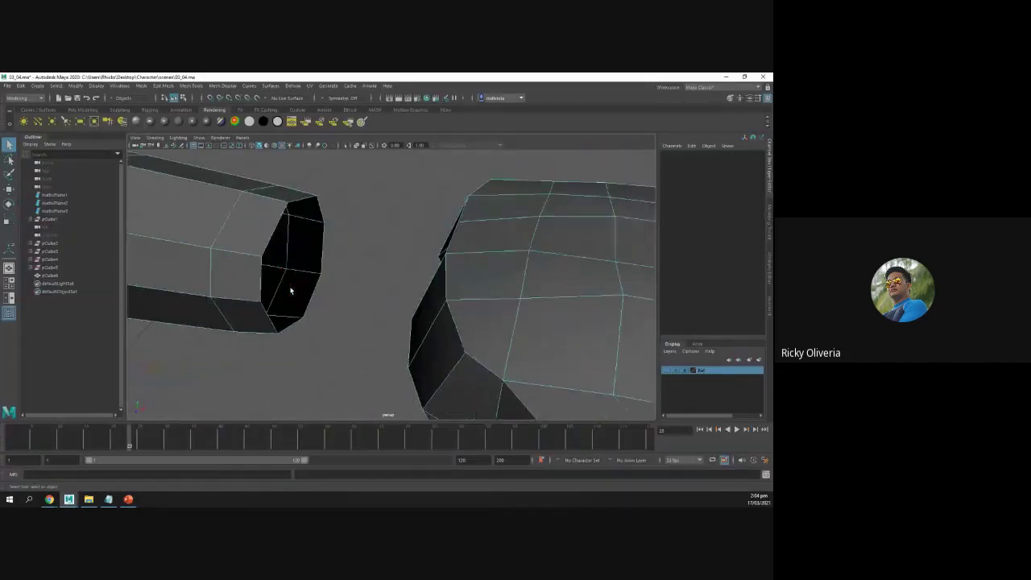
right_click_drag(271, 244, 282, 234)
left_click(283, 234)
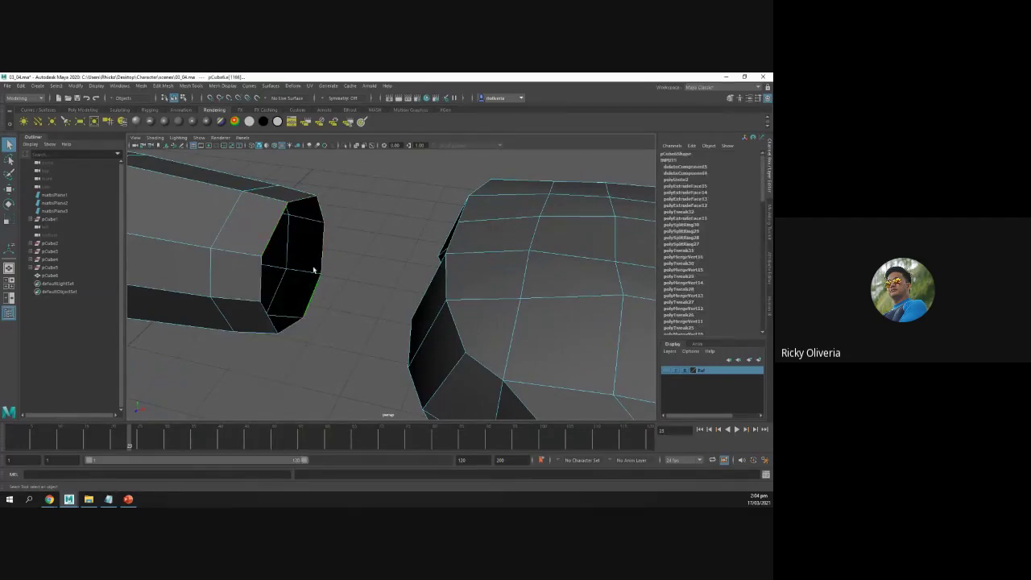
Add the open edge loop around the wrist opening of the hand to the forearm loop selection
left_click_drag(313, 269, 375, 267, "alt")
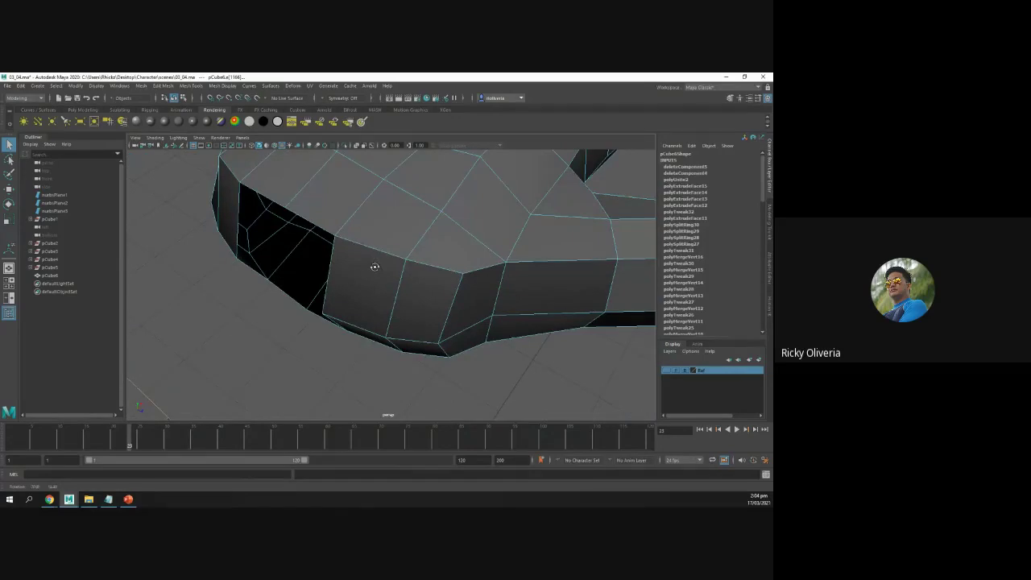
left_click(314, 228)
left_click_drag(249, 317, 331, 305, "alt")
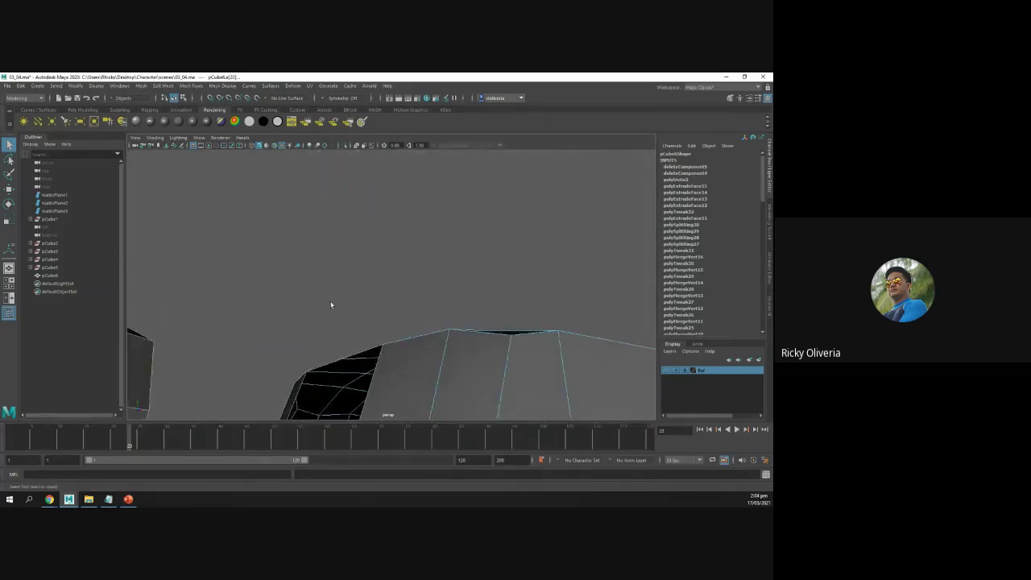
left_click_drag(319, 363, 317, 325, "alt")
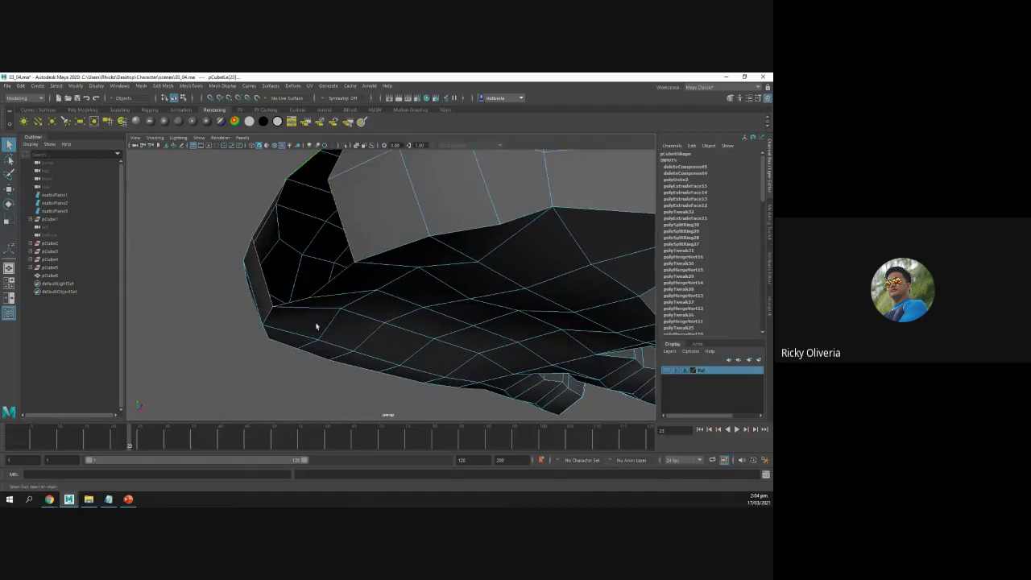
left_click(286, 271)
key("ctrl+z")
left_click_drag(240, 256, 191, 284, "alt")
scroll(202, 286, "down", 5)
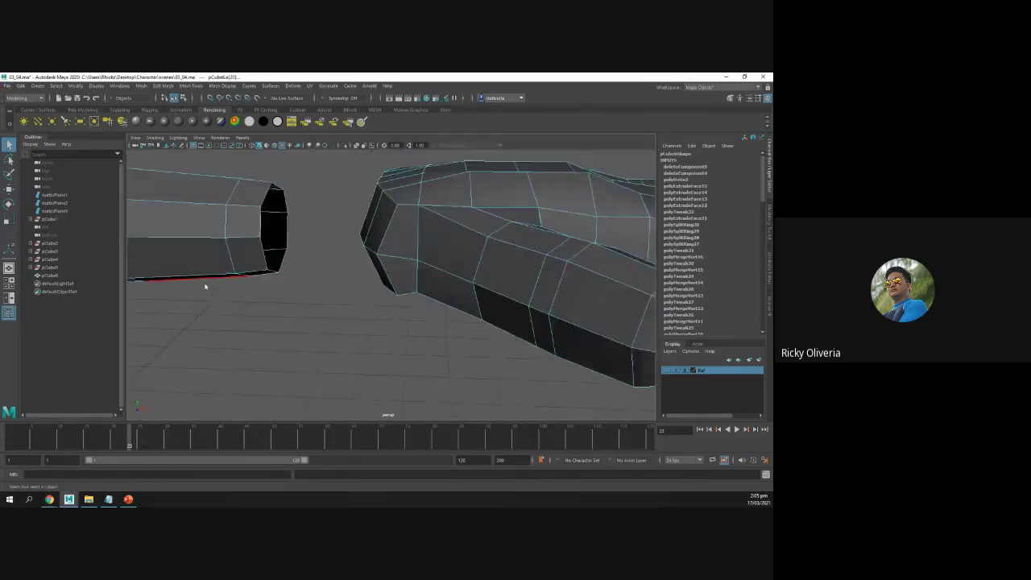
left_click_drag(272, 248, 303, 267, "alt")
middle_click_drag(306, 267, 319, 335, "alt")
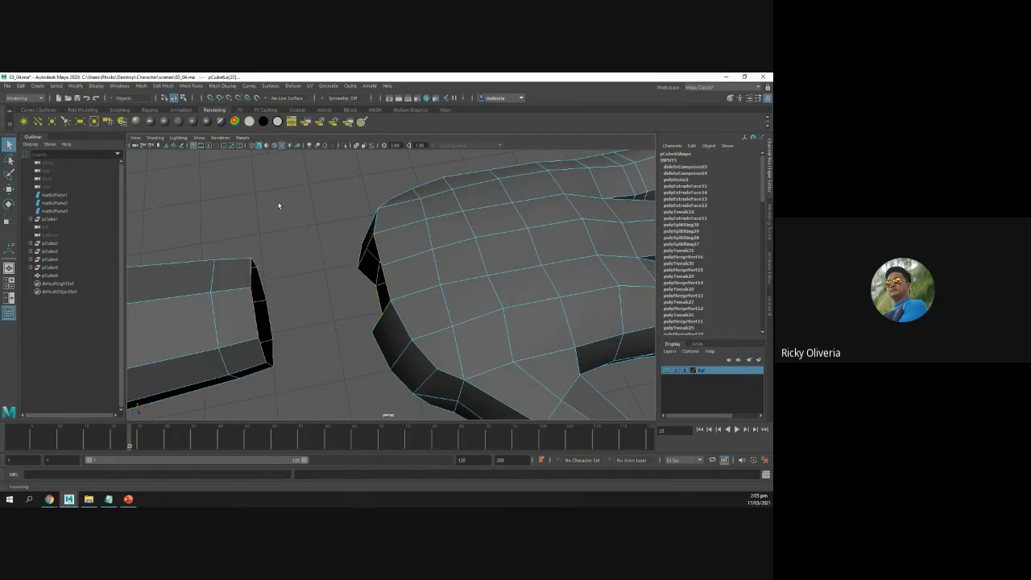
Check slide 4 in PowerPoint, return to Maya and bridge the selected forearm and hand edge loops
key("alt+Tab")
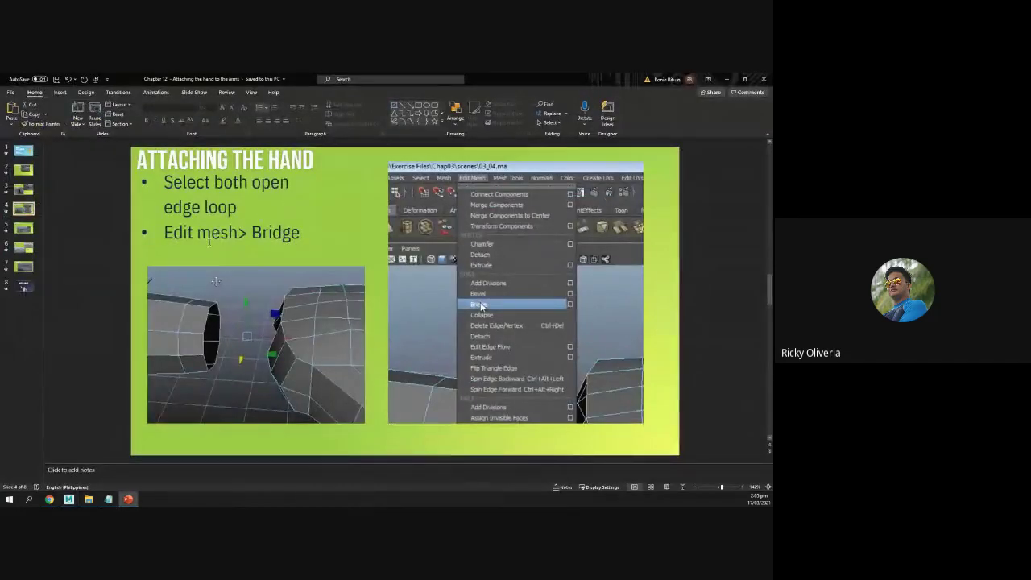
key("alt+Tab")
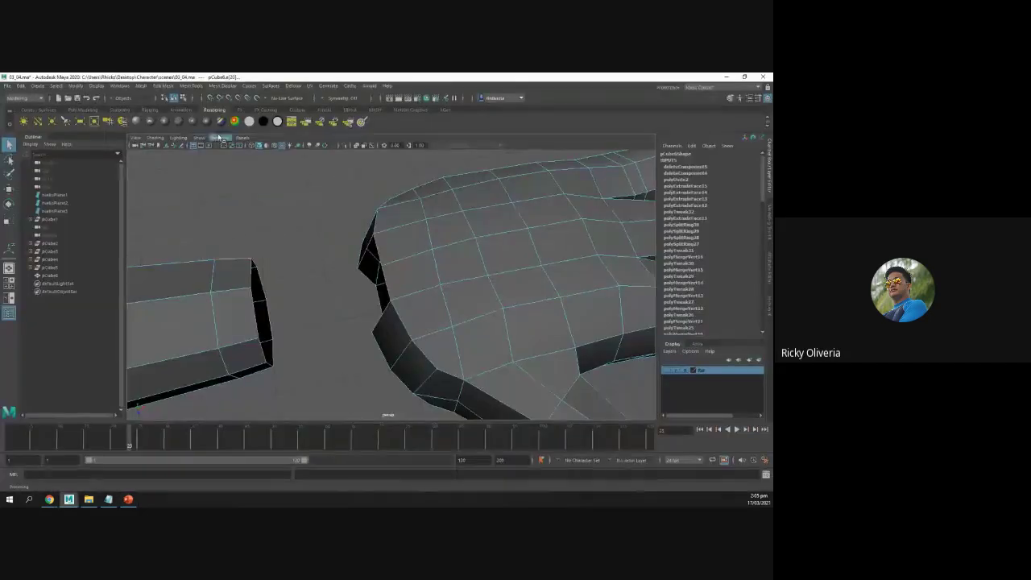
left_click(162, 87)
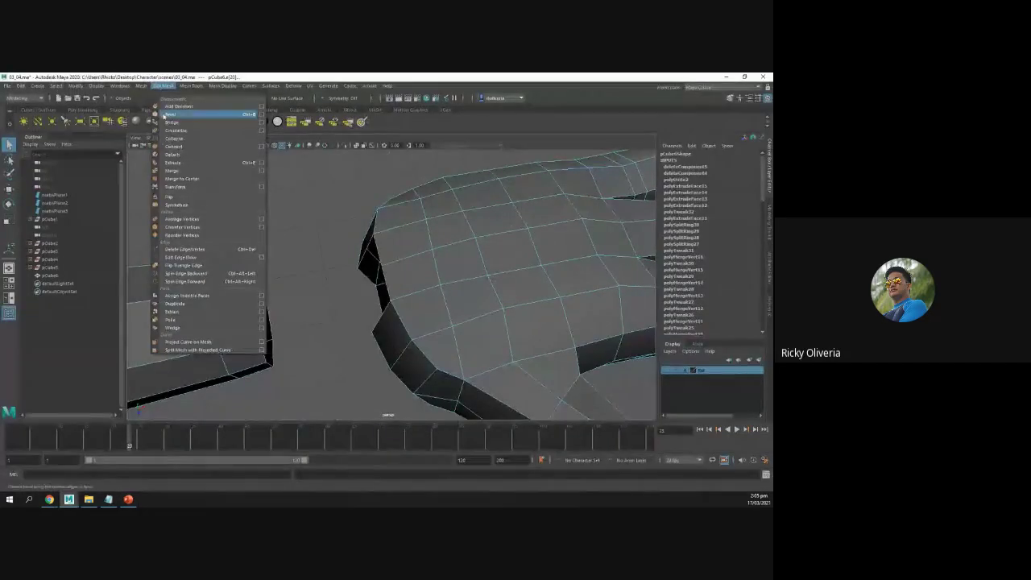
left_click(171, 122)
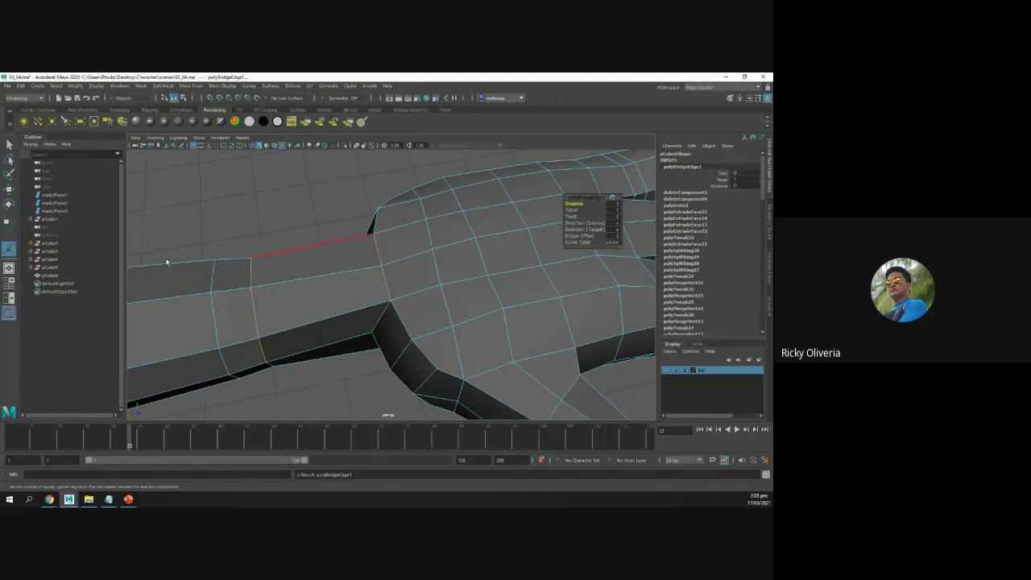
Return to the Select tool and undo the bridge between the forearm and the hand
key("q")
double_click(9, 145)
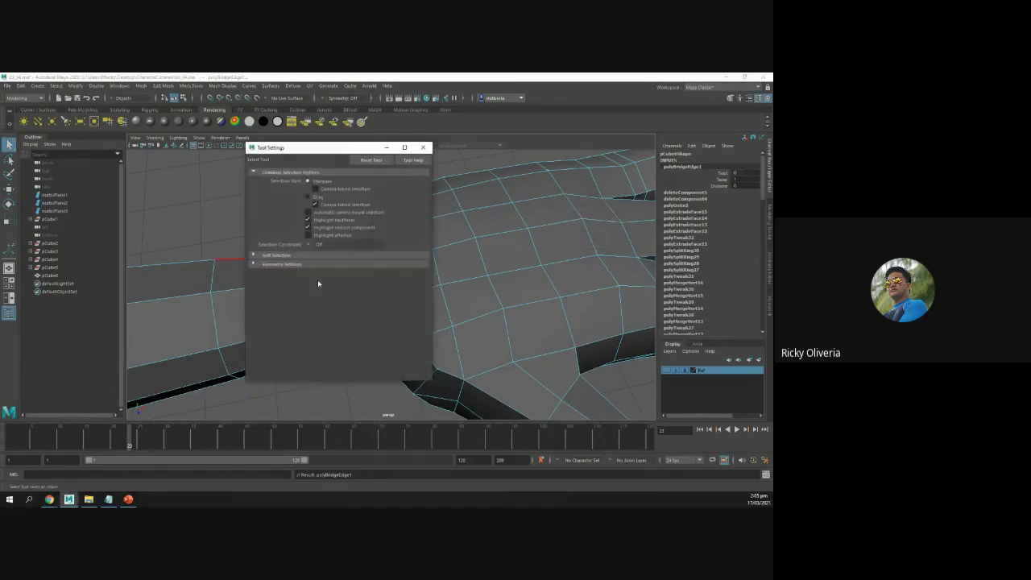
left_click(424, 147)
left_click(399, 316)
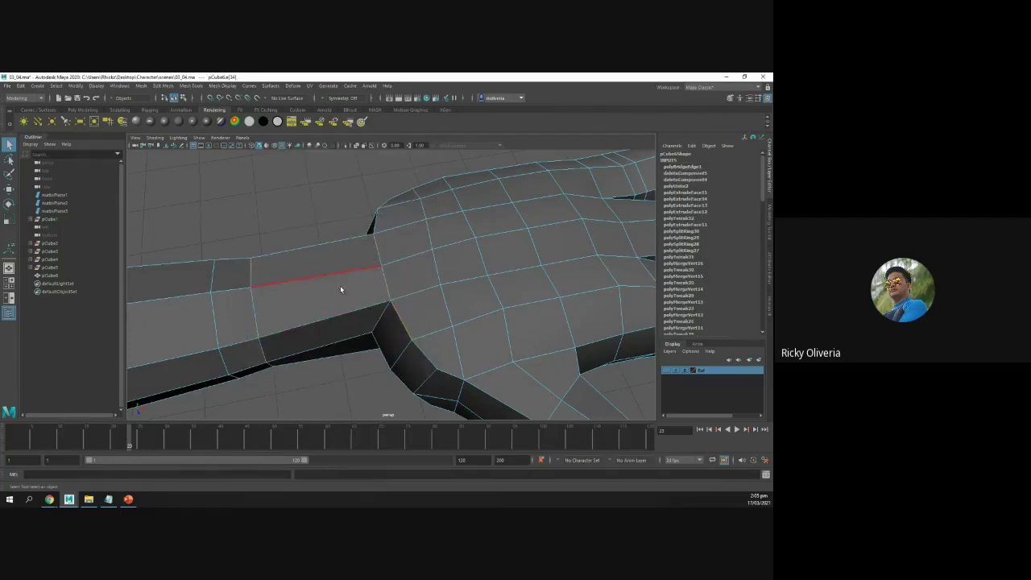
left_click(339, 285)
key("ctrl+z")
key("ctrl+z")
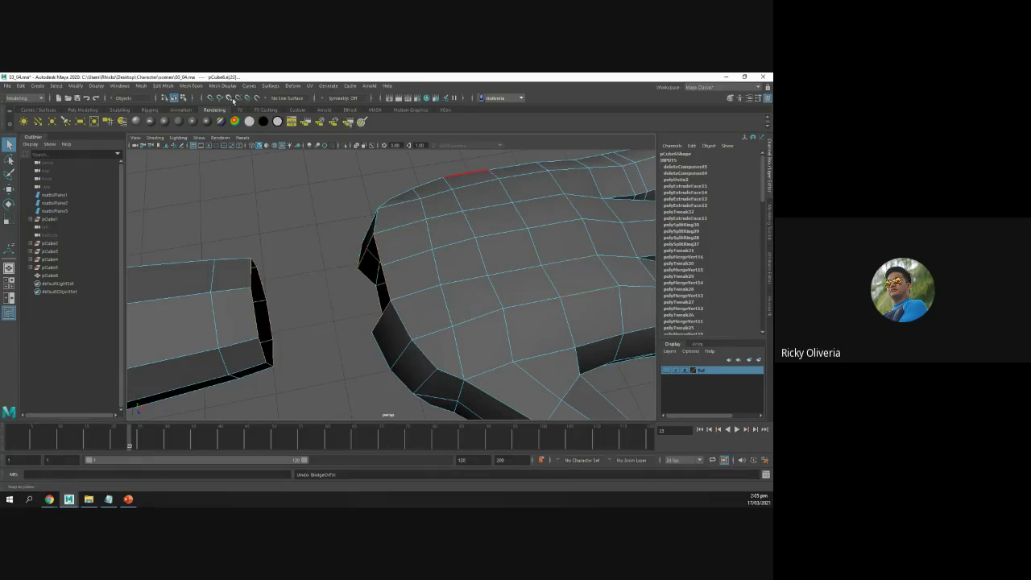
Bridge the forearm and hand edge loops again with 1 division, following slide 5 in PowerPoint, and clear the selection
left_click(191, 86)
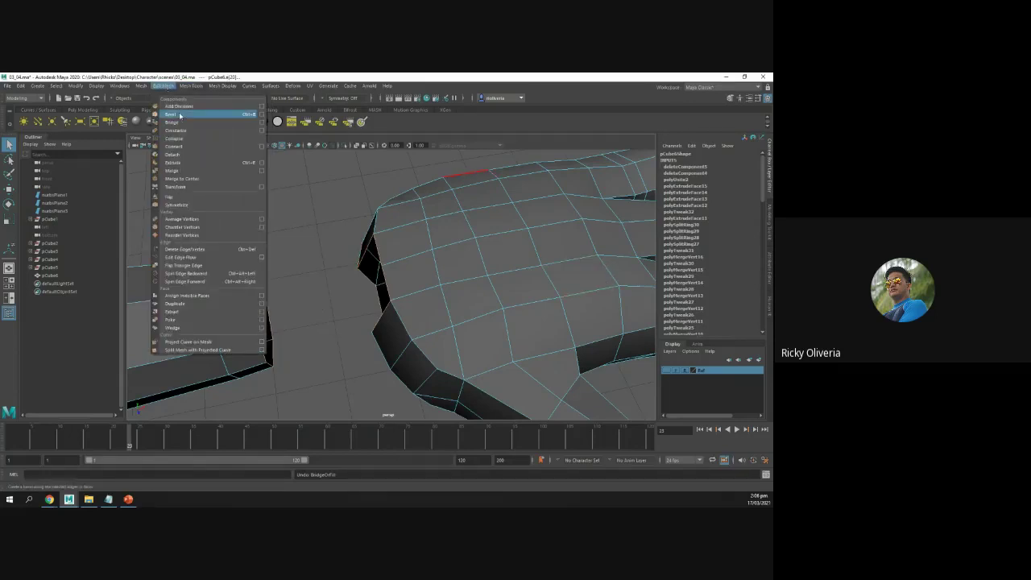
left_click(182, 123)
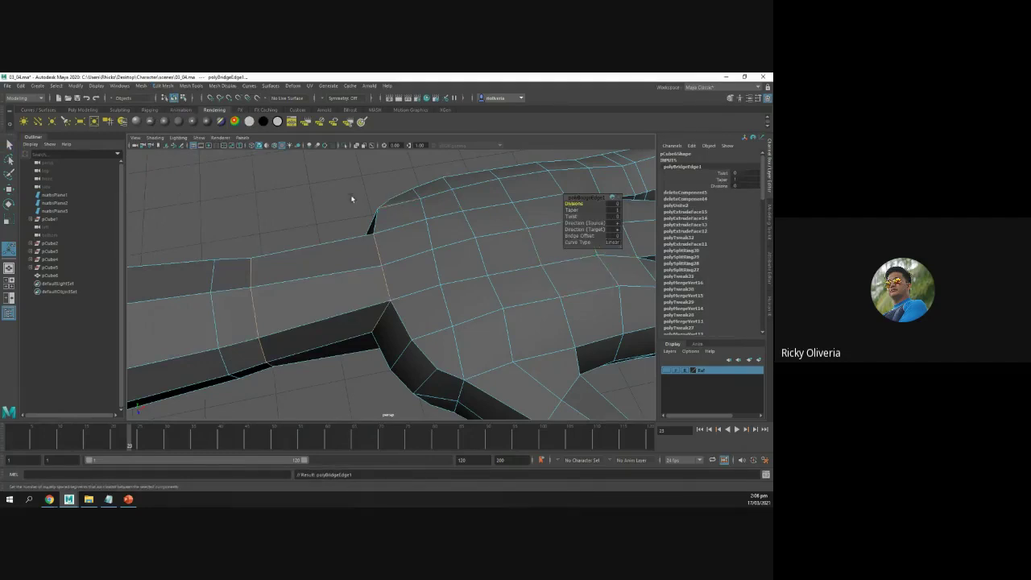
key("alt+Tab")
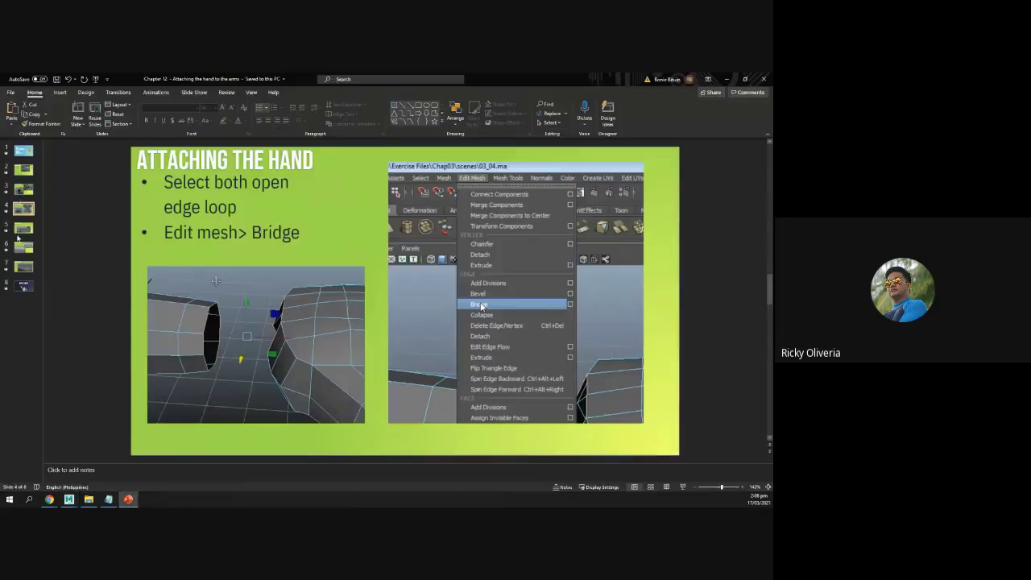
left_click(23, 228)
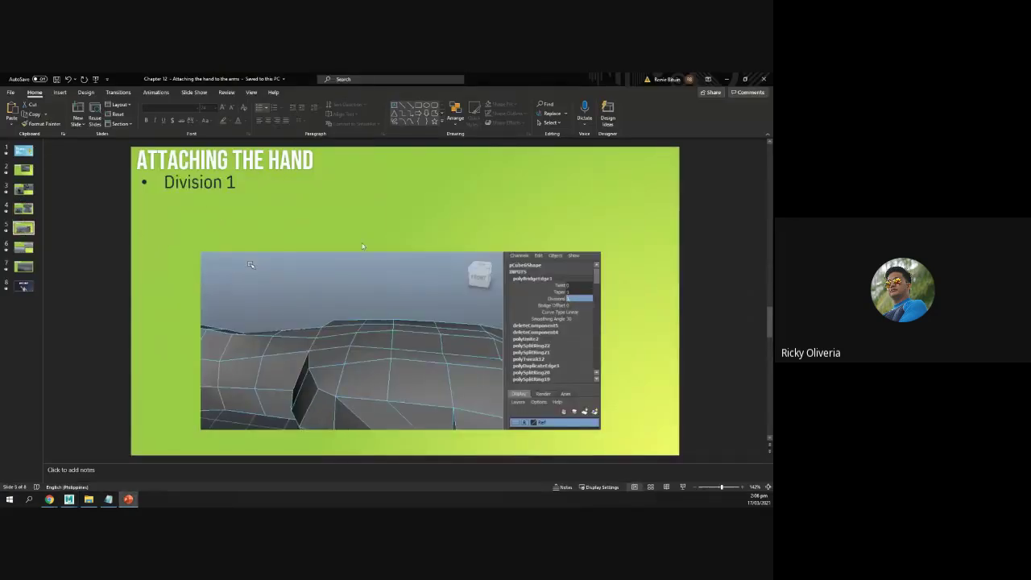
key("alt+Tab")
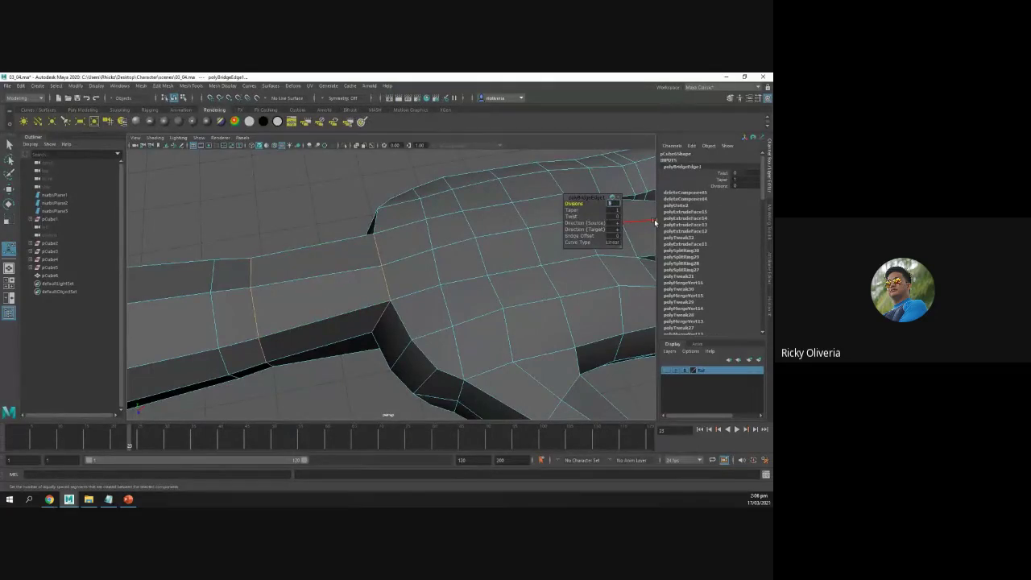
type("1")
key("Return")
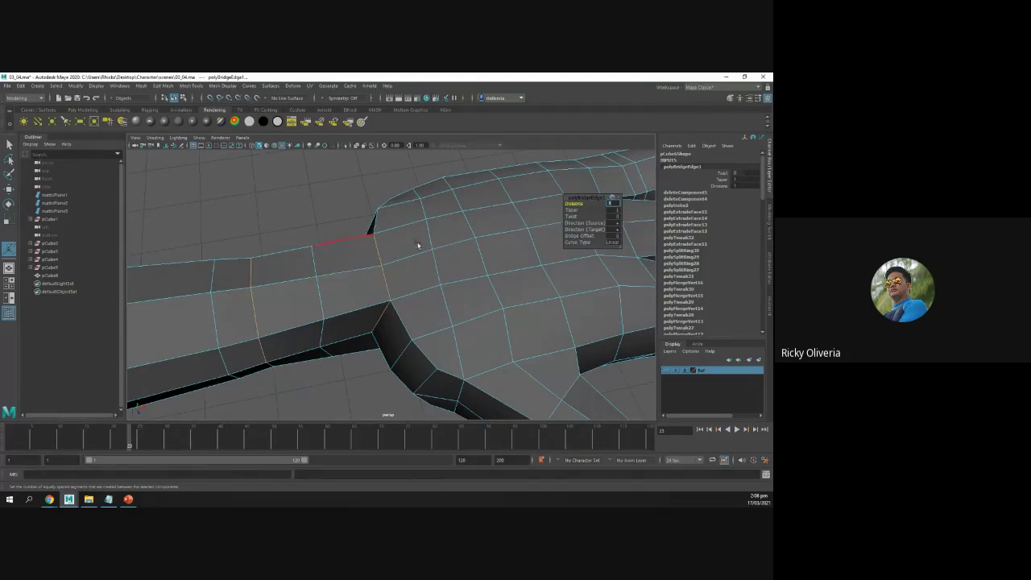
left_click(9, 145)
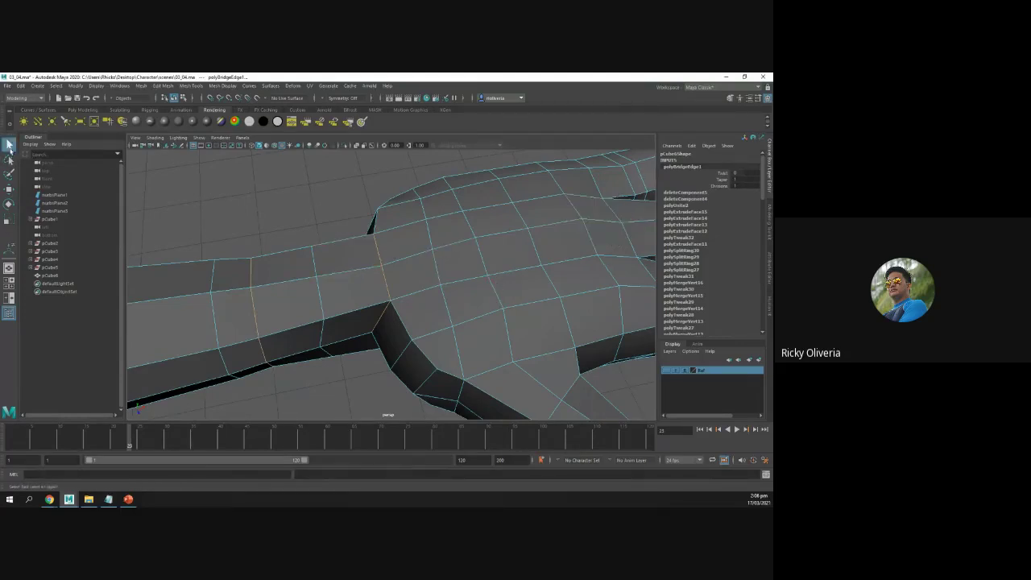
left_click(256, 212)
scroll(253, 214, "down", 10)
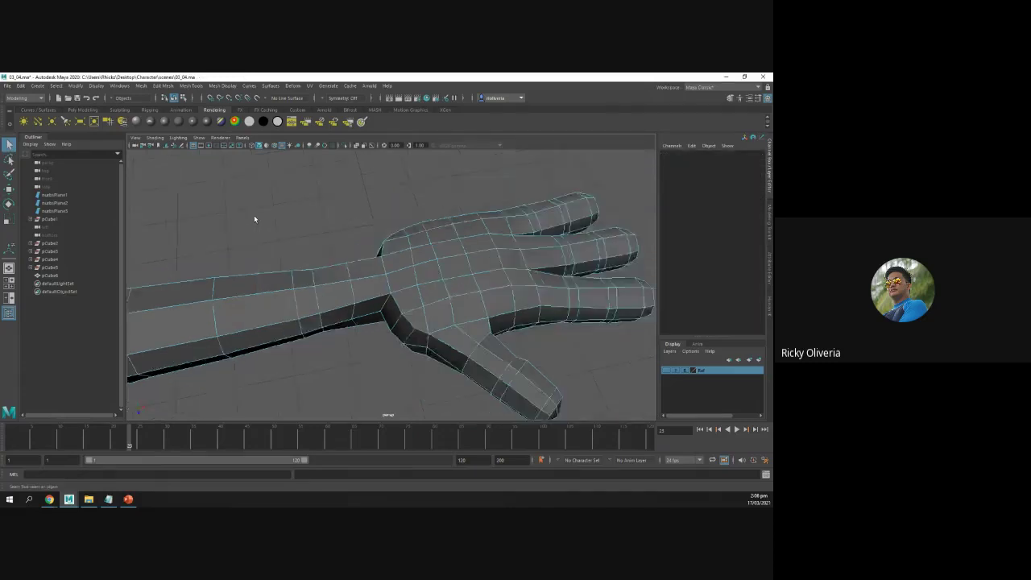
scroll(270, 255, "up", 3)
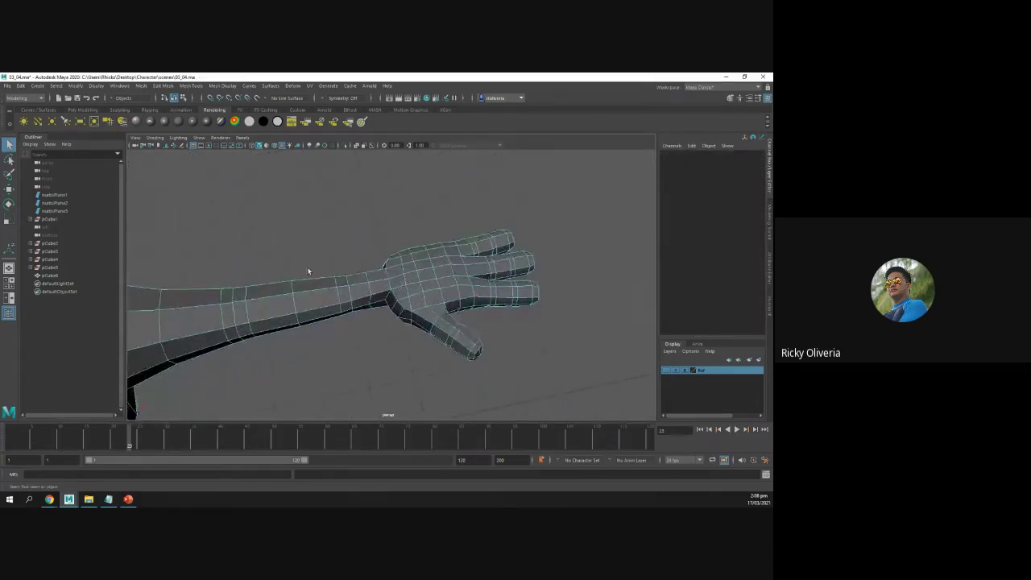
Show the reference image layer and frame the hand in the maximized top view
key("space")
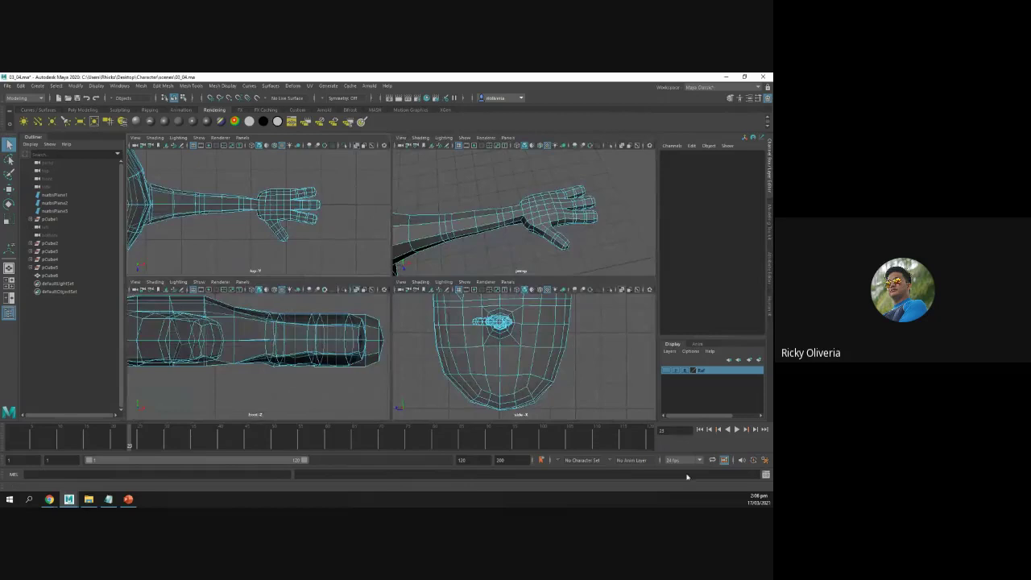
left_click(665, 371)
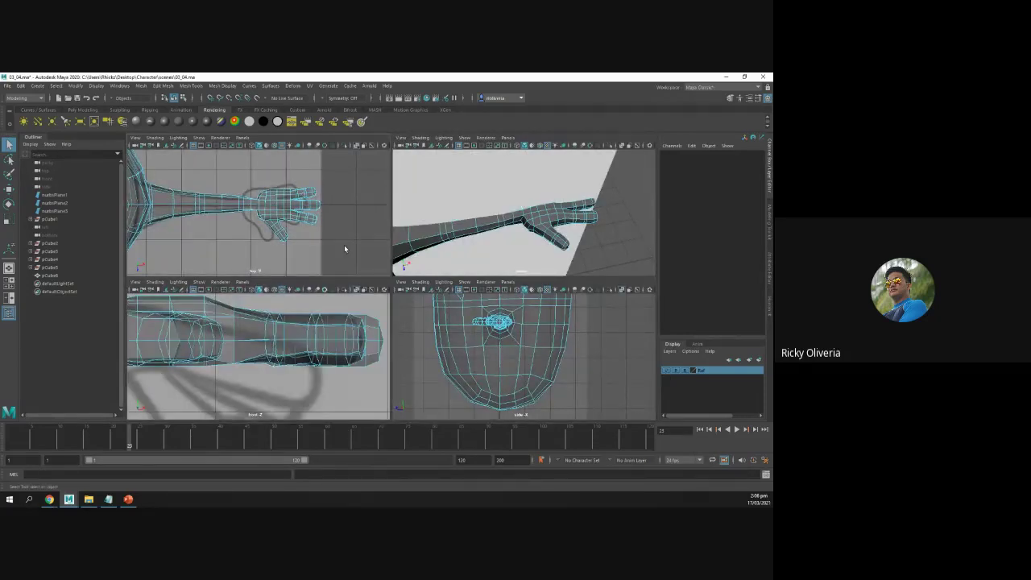
key("space")
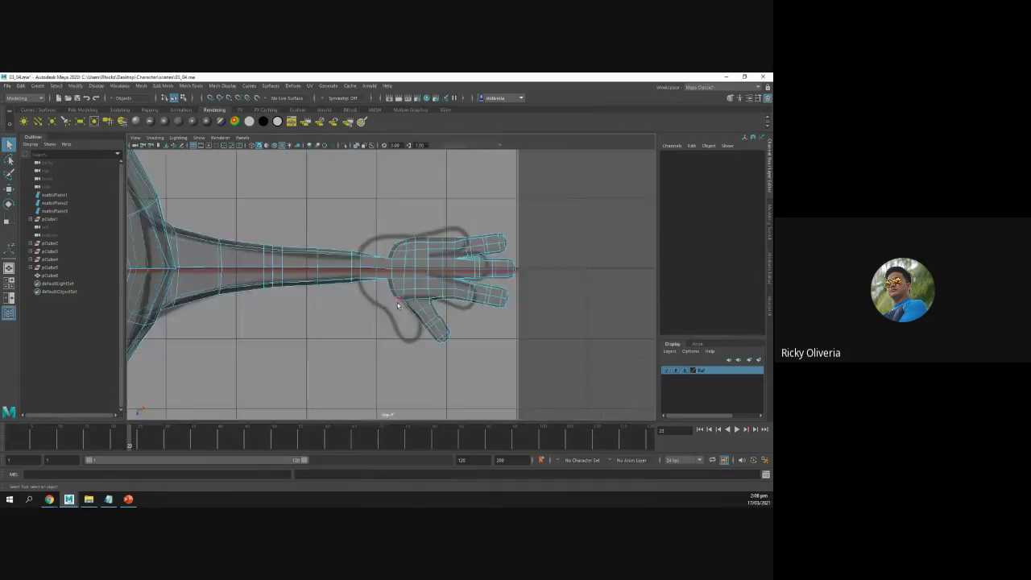
scroll(405, 336, "up", 2)
scroll(413, 347, "up", 1)
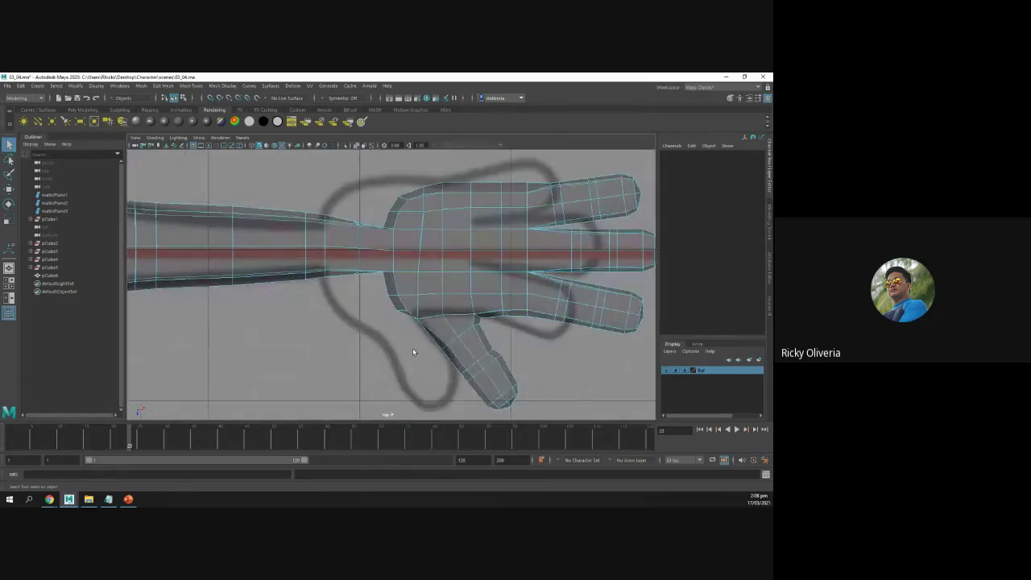
scroll(414, 352, "down", 5)
scroll(411, 355, "up", 5)
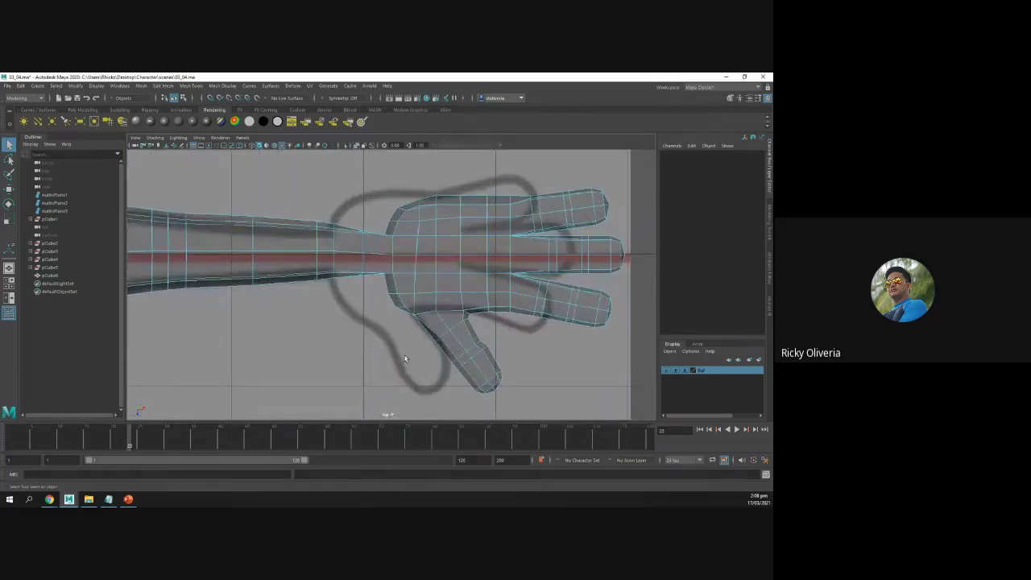
Check slide 6 in PowerPoint for how the hand should be adjusted, and return to Maya
key("alt+Tab")
left_click(24, 247)
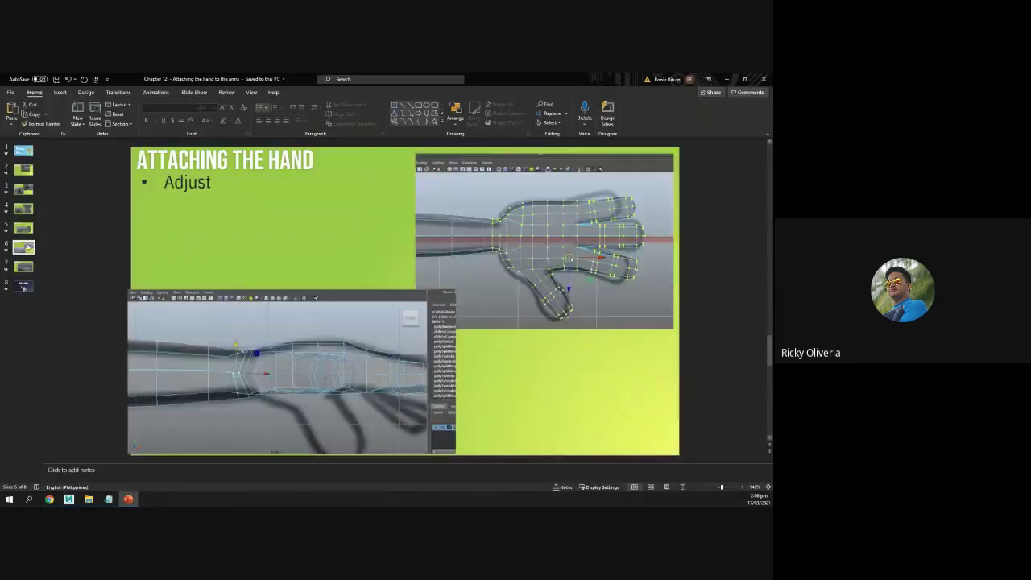
key("alt+Tab")
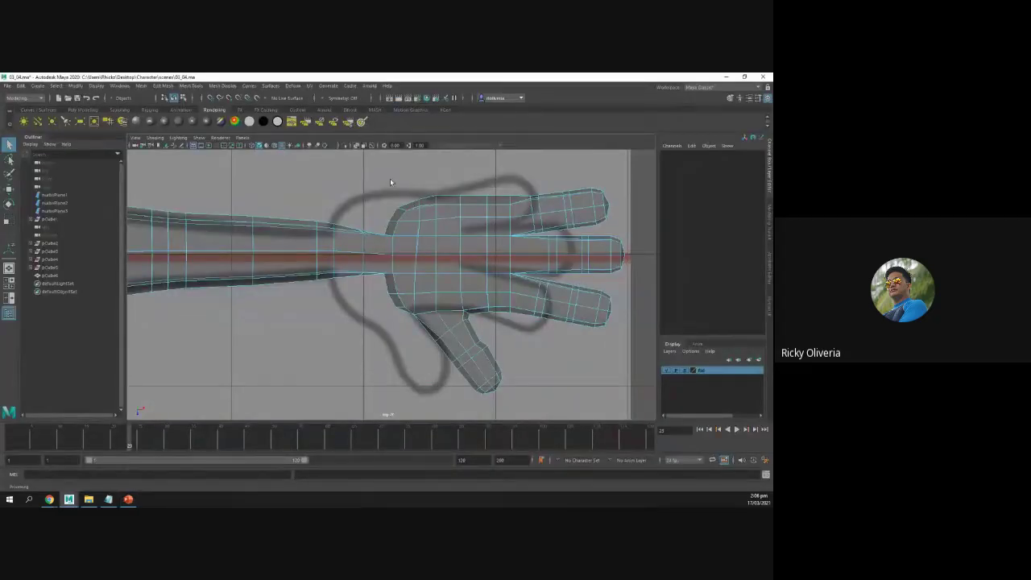
Select all the vertices of the hand in the top view and move them slightly toward the forearm along the X axis
right_click_drag(401, 214, 370, 215)
left_click_drag(380, 178, 637, 418)
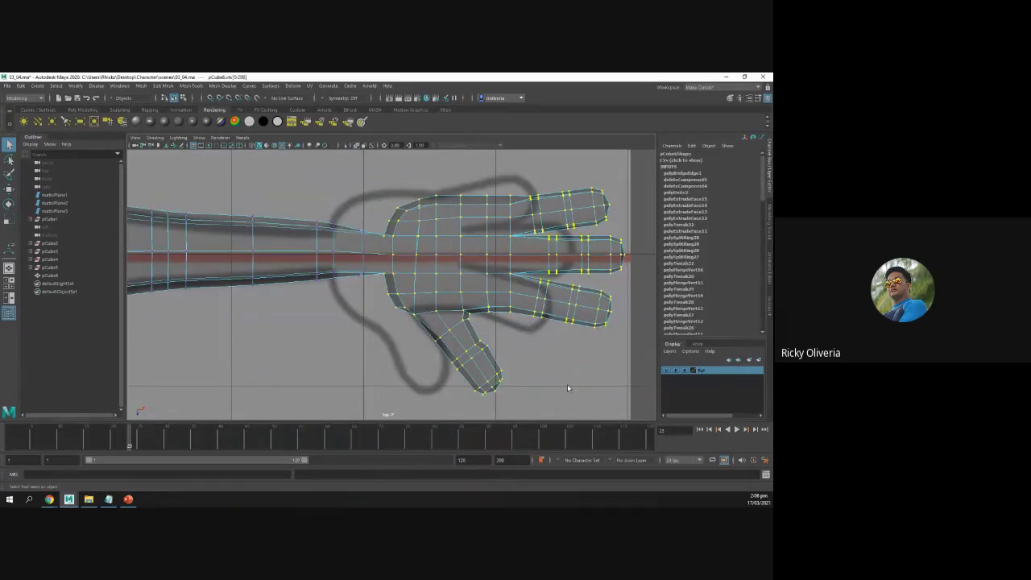
key("w")
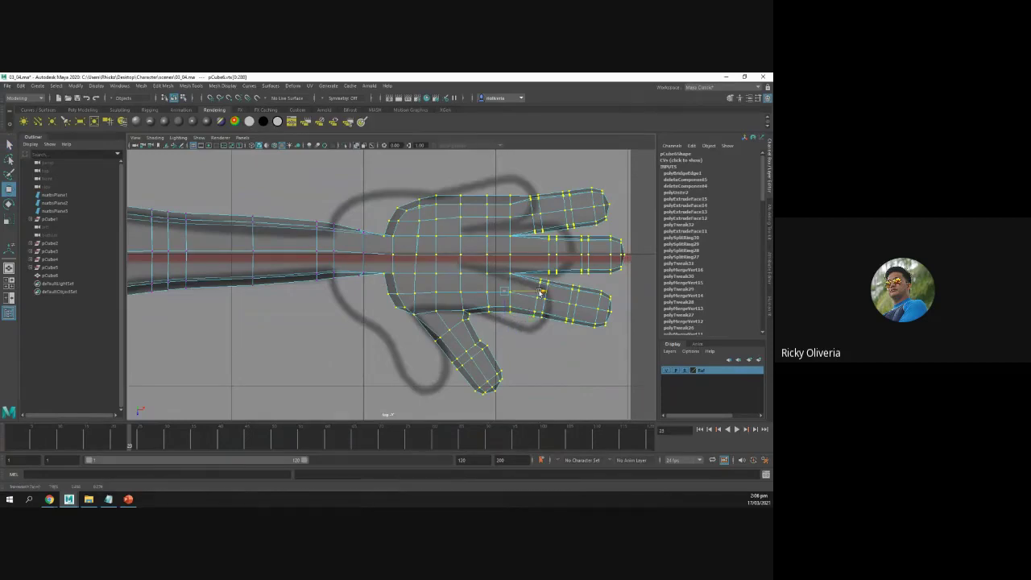
mouse_move(541, 293)
left_mouse_down()
mouse_move(513, 293)
mouse_move(533, 292)
left_mouse_up()
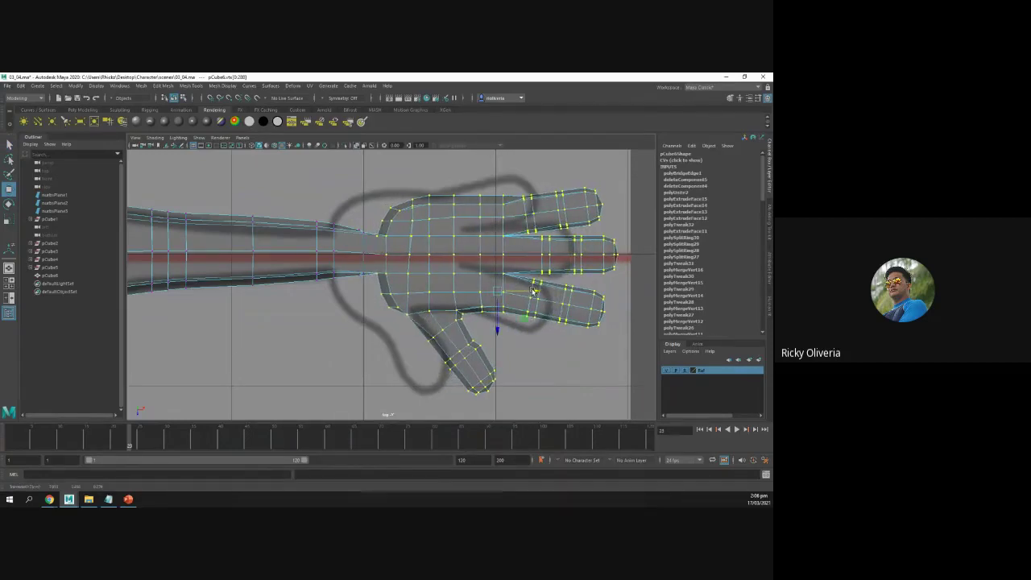
key("ctrl+z")
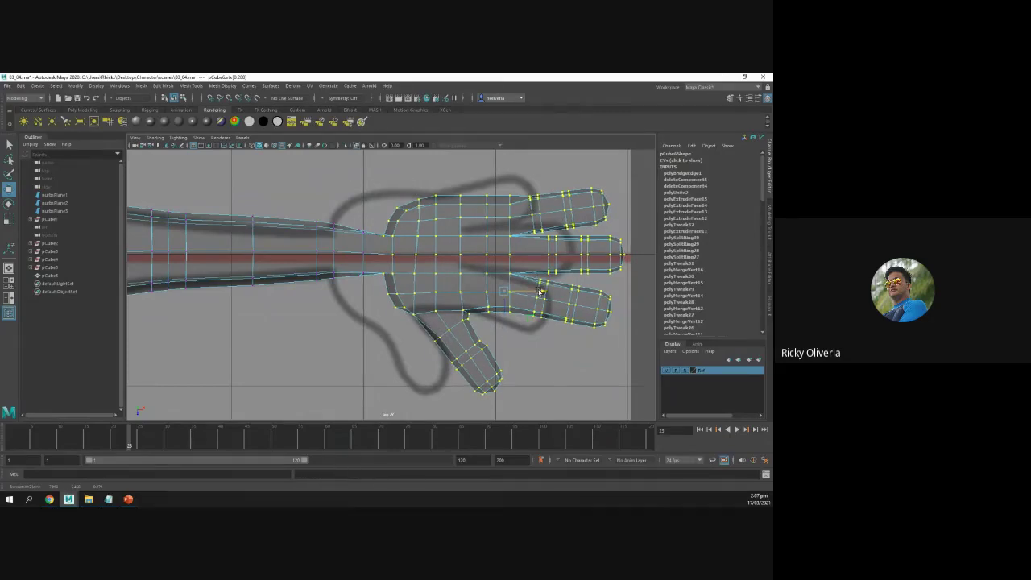
left_click_drag(540, 291, 530, 291)
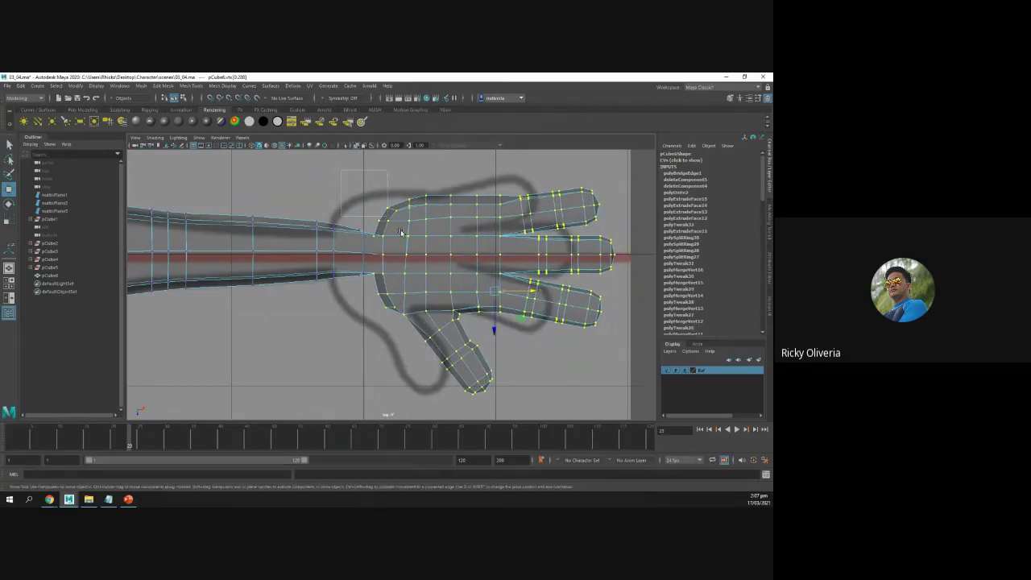
Move all the hand's vertices toward the forearm along the X axis, and shift the vertex loops beside the wrist slightly the same way
left_click_drag(341, 170, 641, 403)
middle_click_drag(521, 294, 504, 289)
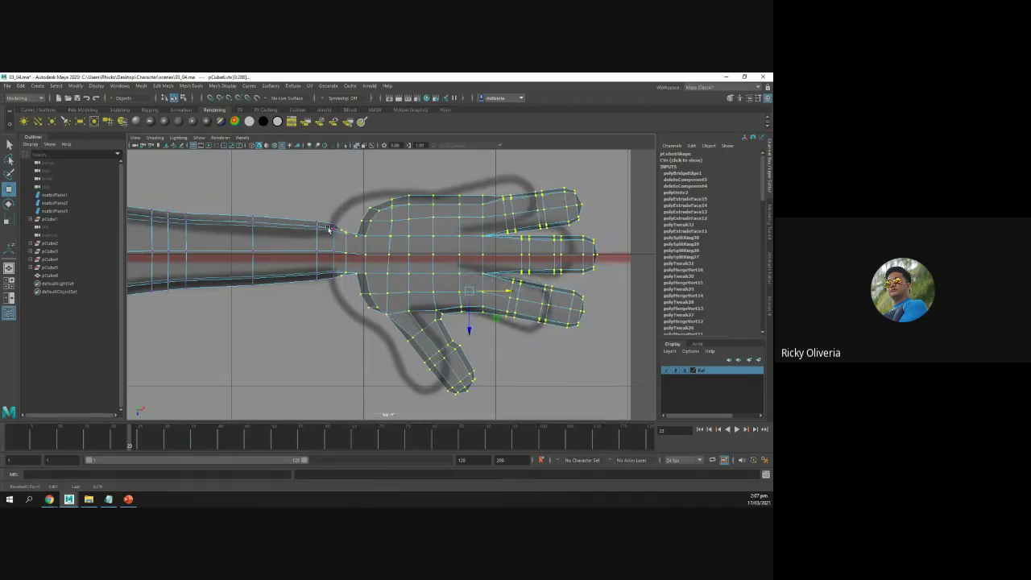
left_click_drag(288, 207, 338, 293)
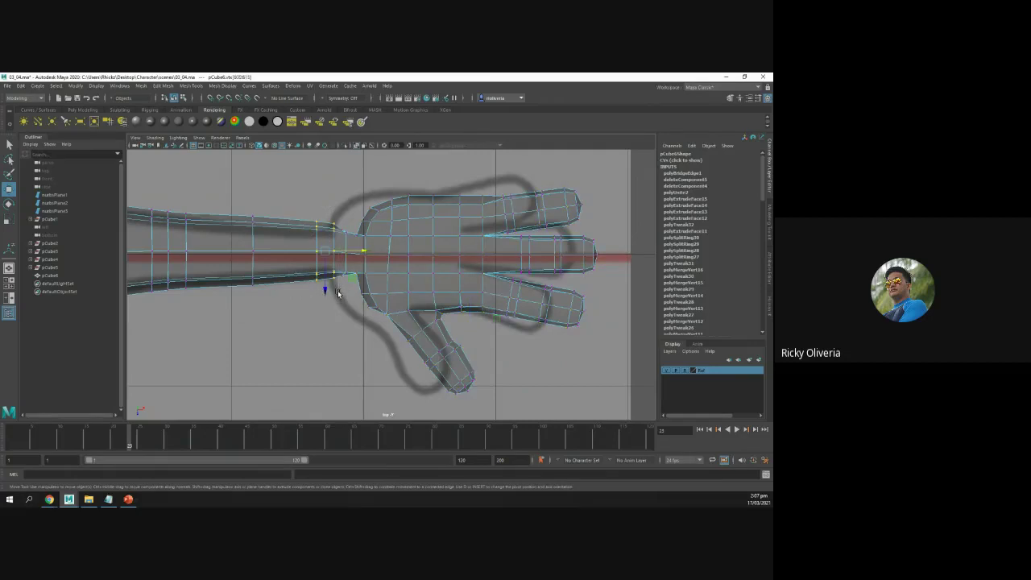
middle_click_drag(347, 256, 342, 252)
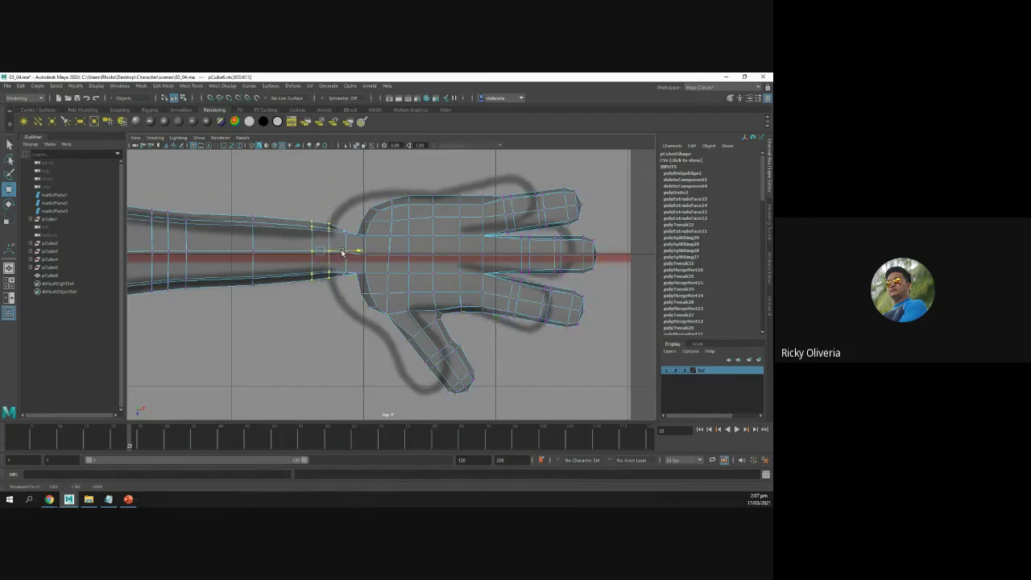
Reselect the hand's vertices and nudge them further toward the forearm along the X axis, including the vertices where the hand meets the wrist
left_click(384, 359)
left_click_drag(358, 185, 622, 402)
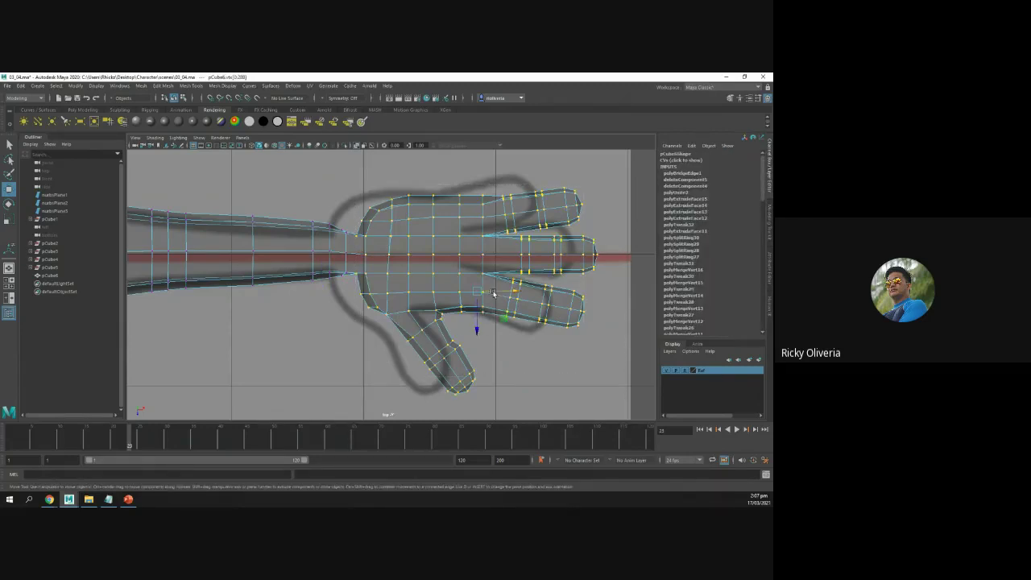
middle_click_drag(494, 294, 489, 294)
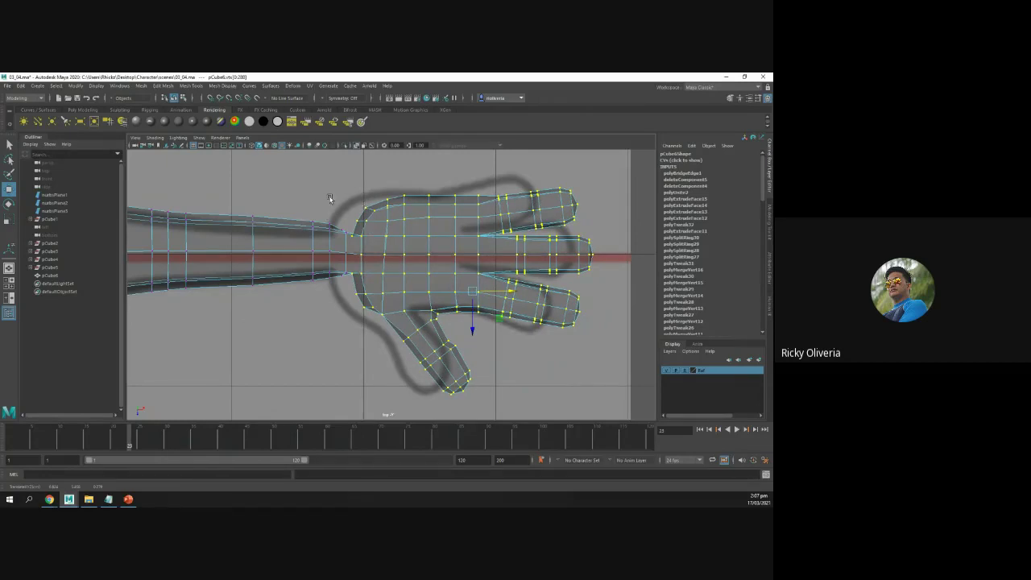
left_click_drag(339, 213, 374, 245)
left_click_drag(339, 171, 608, 409)
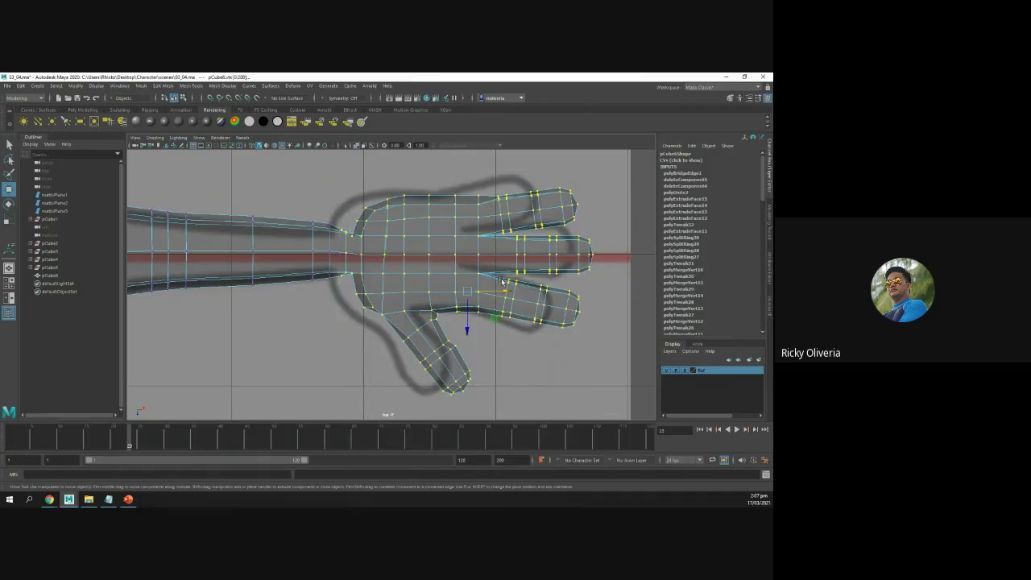
middle_click_drag(486, 291, 482, 292)
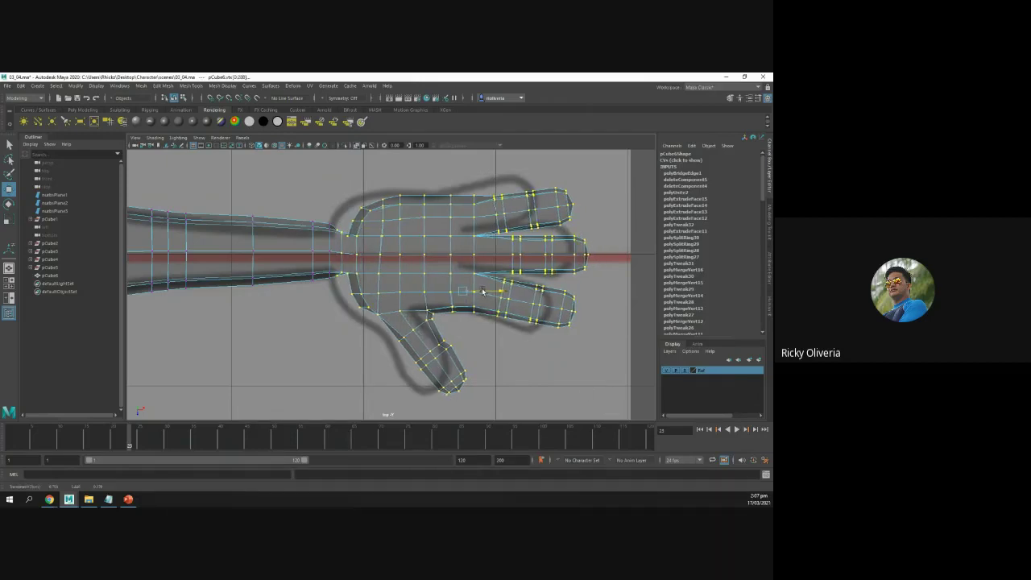
Move the hand together with the adjoining wrist loops along X onto the reference image's hand outline, and clear the selection
left_click_drag(320, 168, 624, 415)
middle_click_drag(495, 298, 484, 294)
left_click_drag(303, 170, 622, 414)
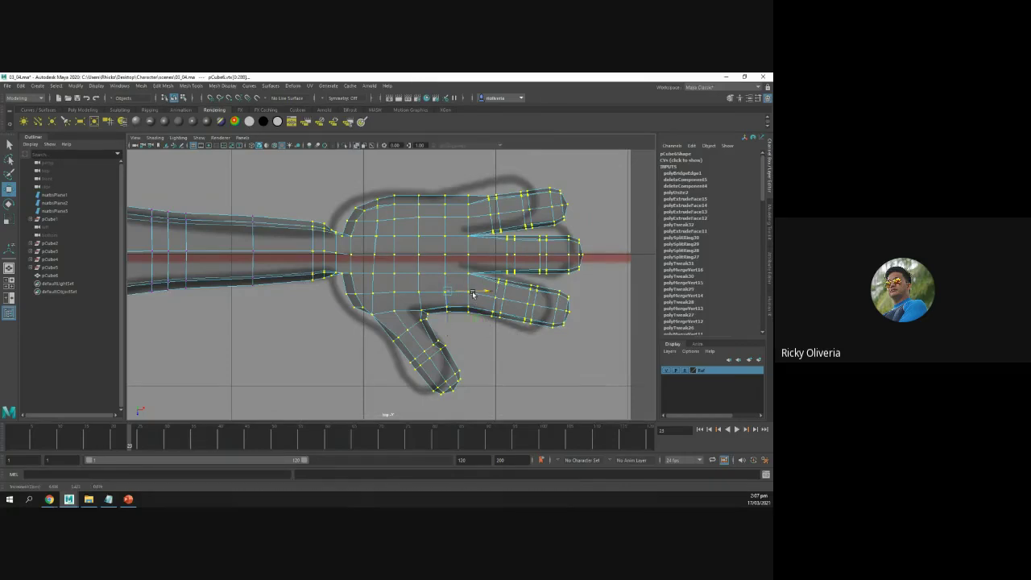
left_click_drag(477, 292, 464, 292)
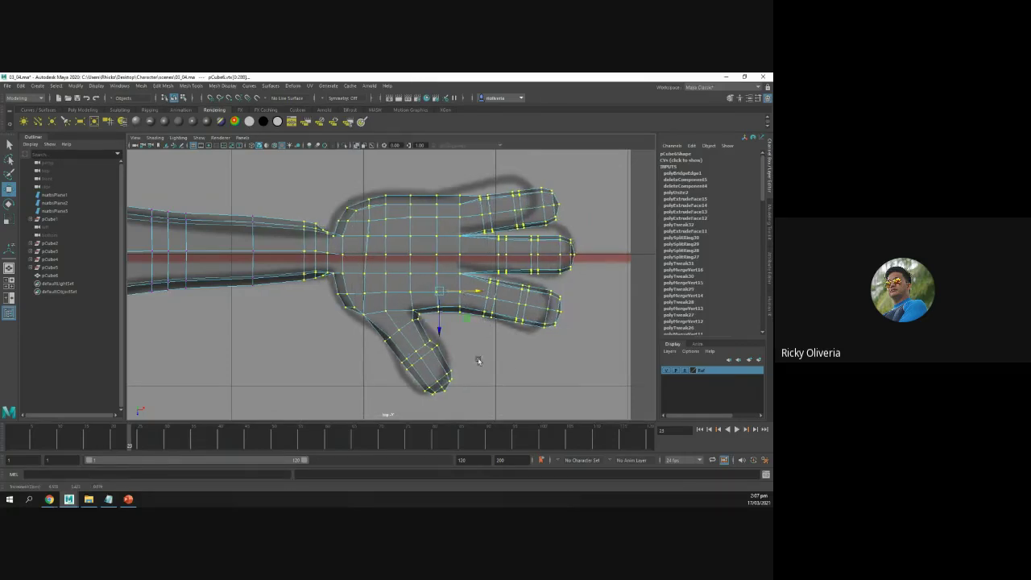
left_click(516, 365)
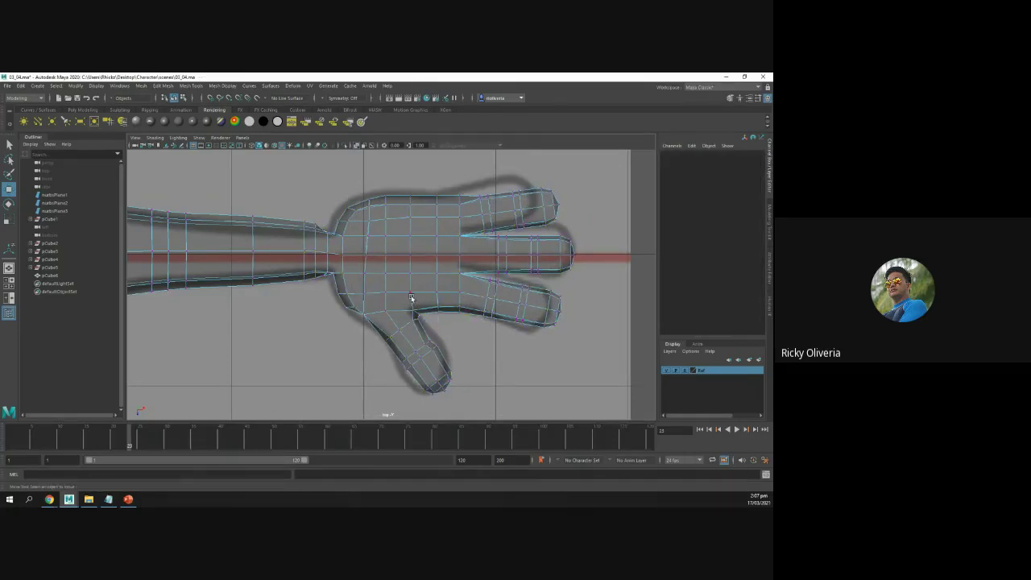
Adjust the vertices on both sides of the wrist along the Z axis in the top view to follow the reference outline
scroll(363, 276, "up", 5)
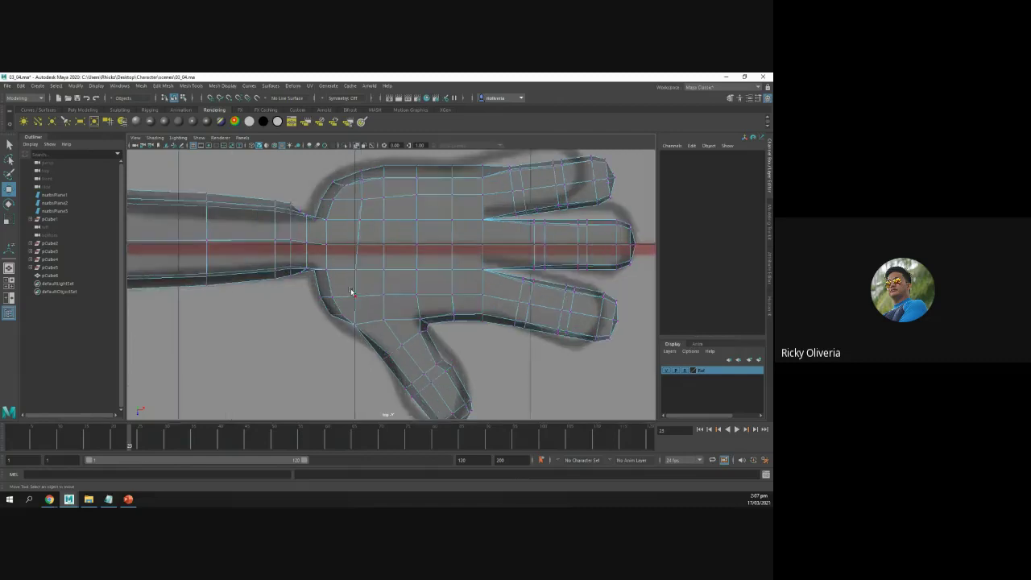
middle_click_drag(270, 269, 340, 363, "alt")
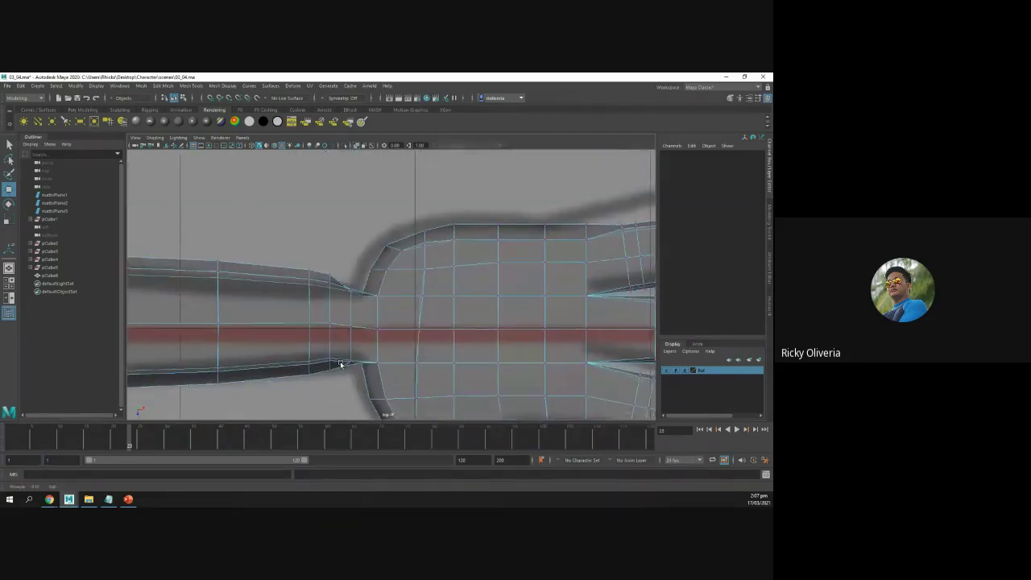
scroll(317, 340, "up", 2)
left_click_drag(266, 231, 311, 294)
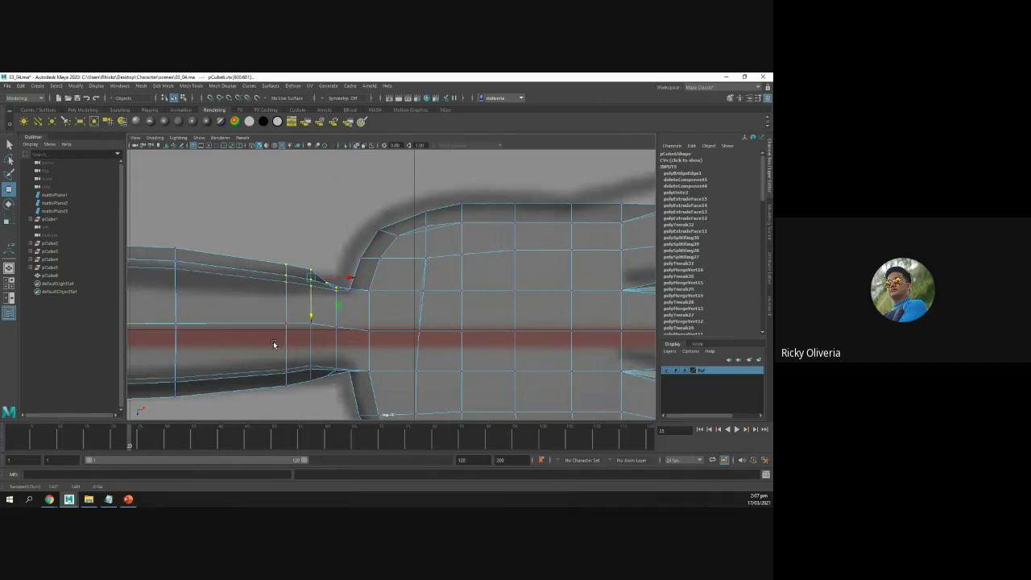
left_click_drag(273, 343, 312, 396)
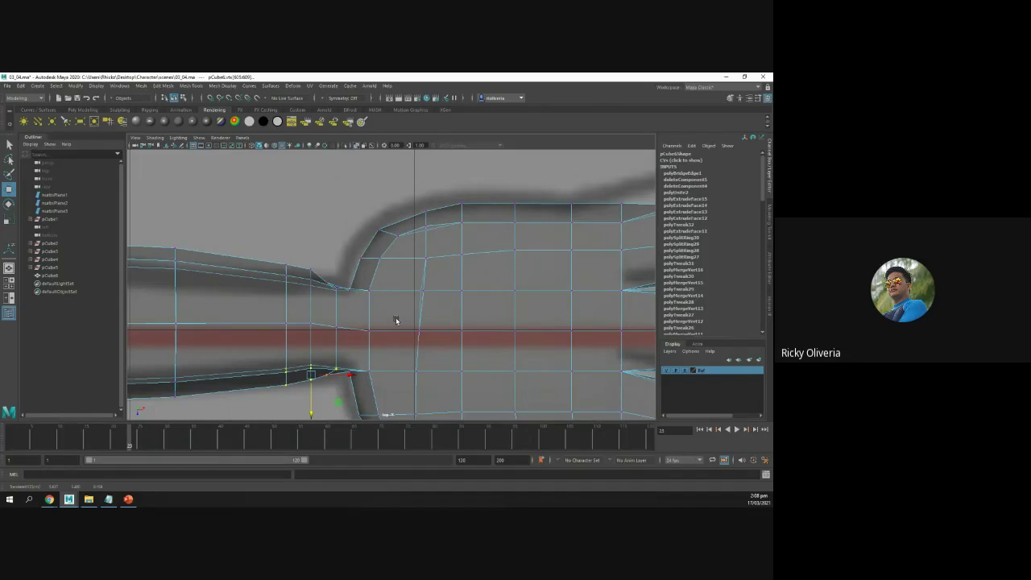
left_click(318, 227)
Preview the mesh smoothed and examine the wrist and the whole arm against the reference in the top view
key("3")
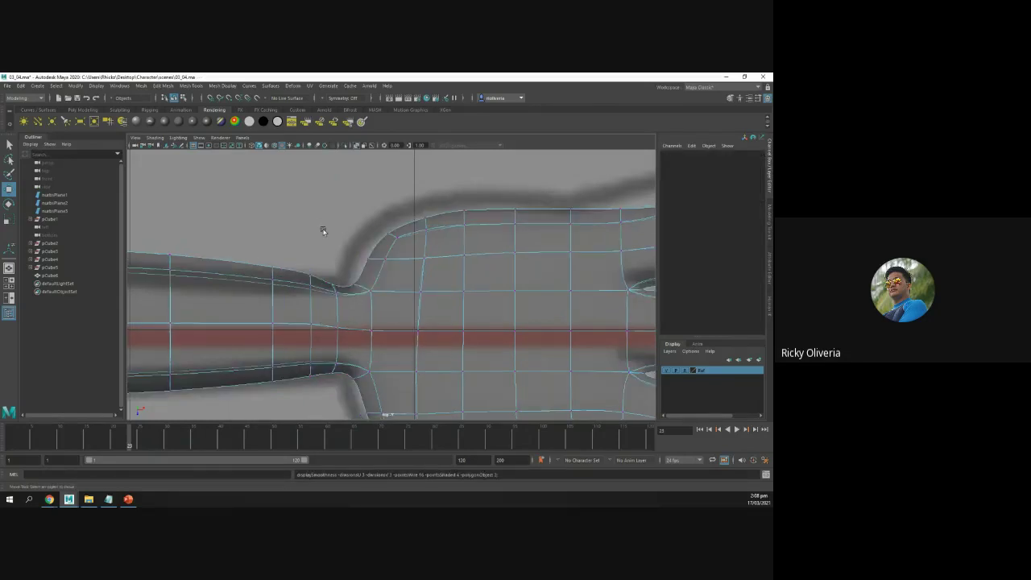
left_click_drag(327, 264, 370, 318)
left_click(288, 258)
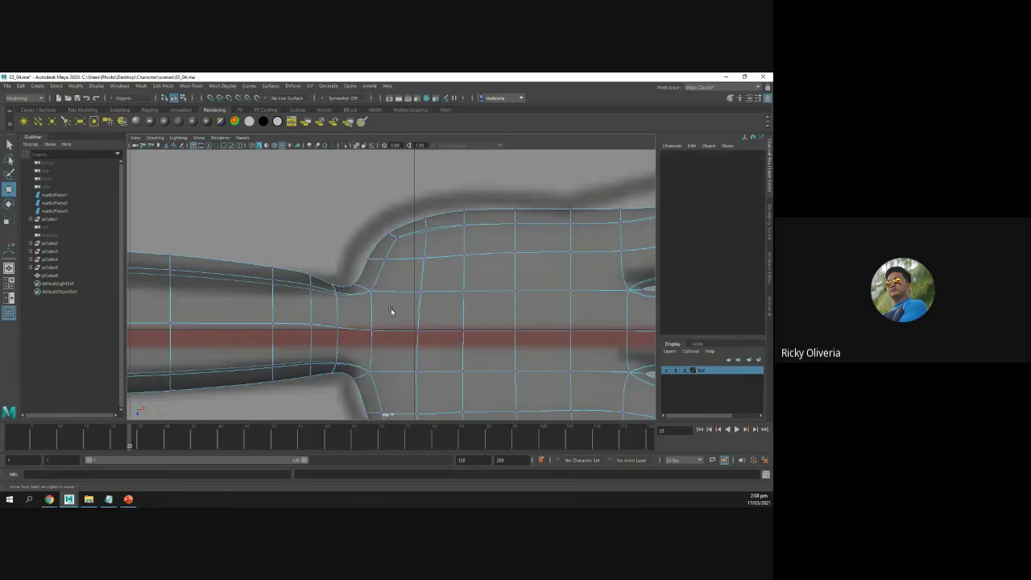
scroll(391, 311, "down", 10)
scroll(395, 355, "up", 4)
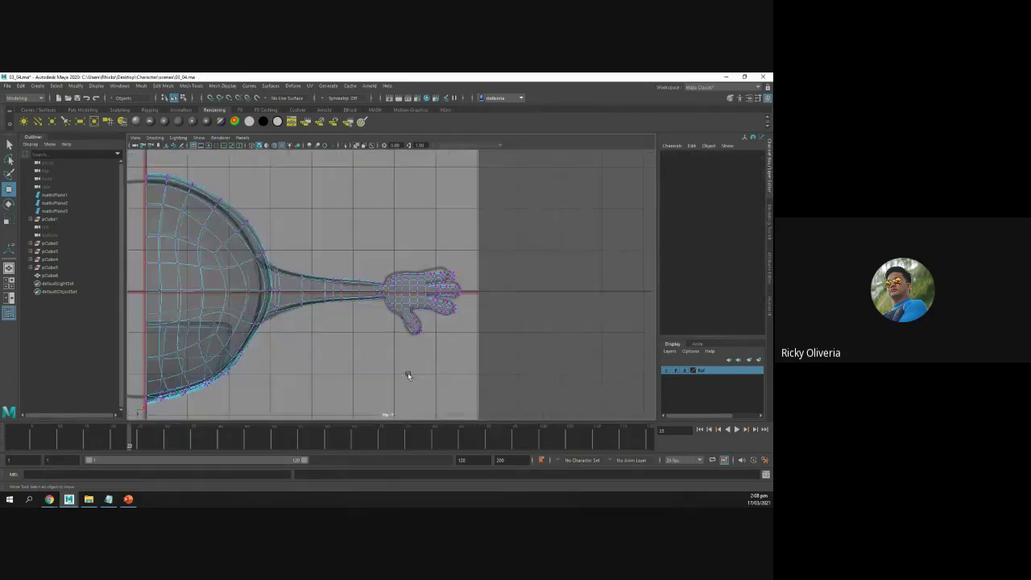
Maximize the front view, check slide 6 in PowerPoint for the front-view hand adjustment, and return to Maya
key("space")
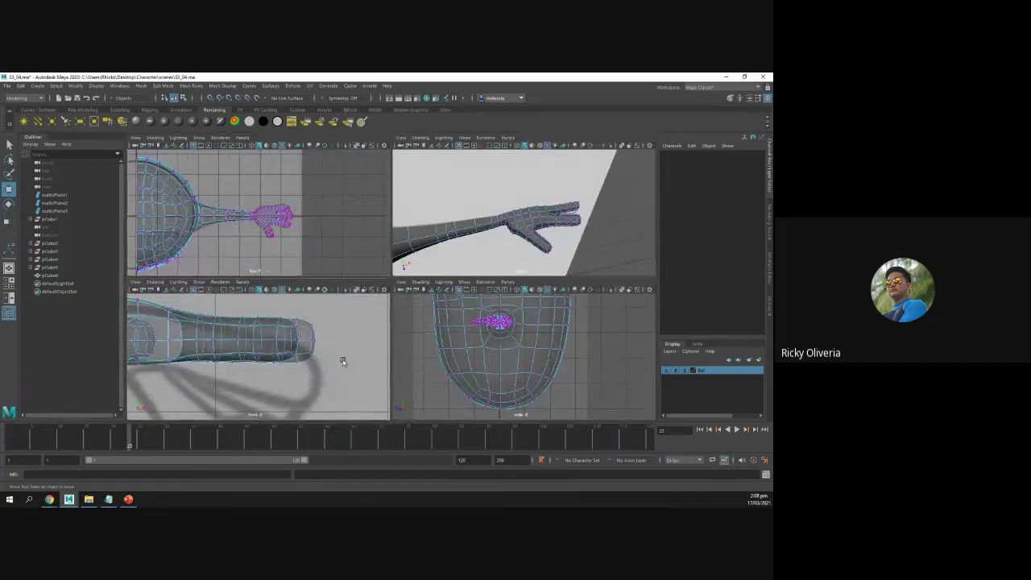
left_click(522, 253)
key("space")
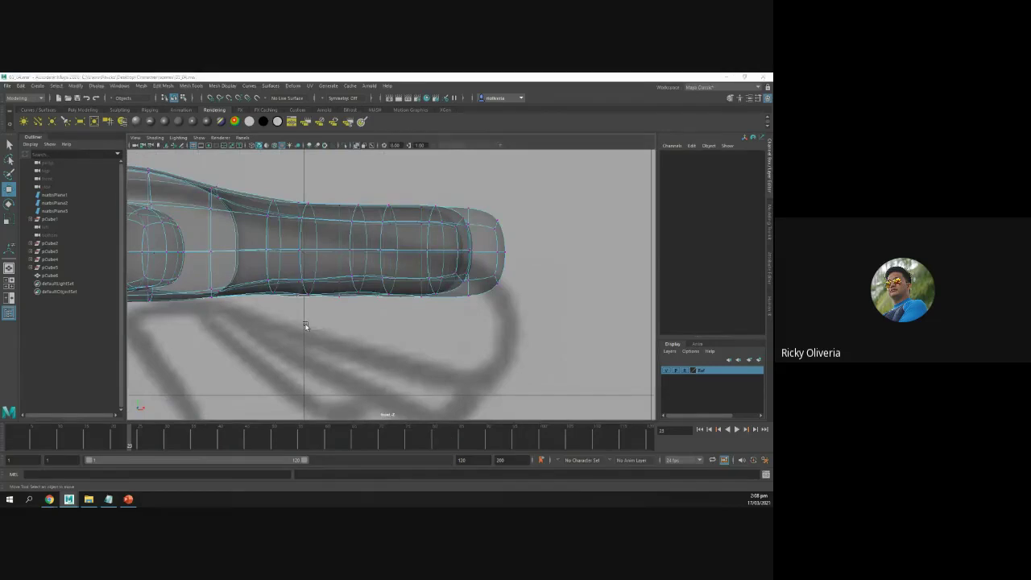
key("alt+Tab")
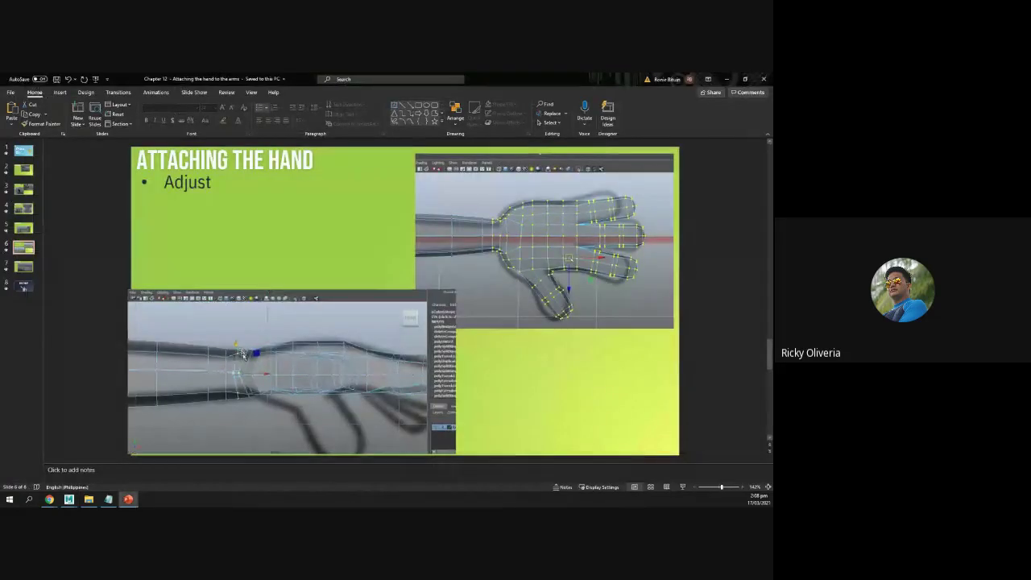
key("alt+Tab")
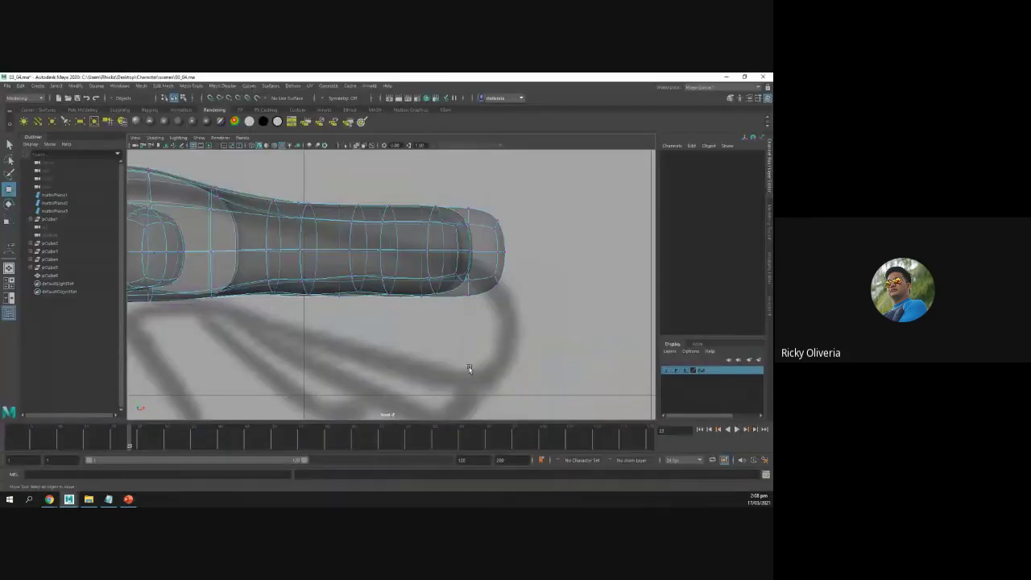
Turn off the smooth mesh preview and frame the whole hand and wrist in the maximized front view
key("space")
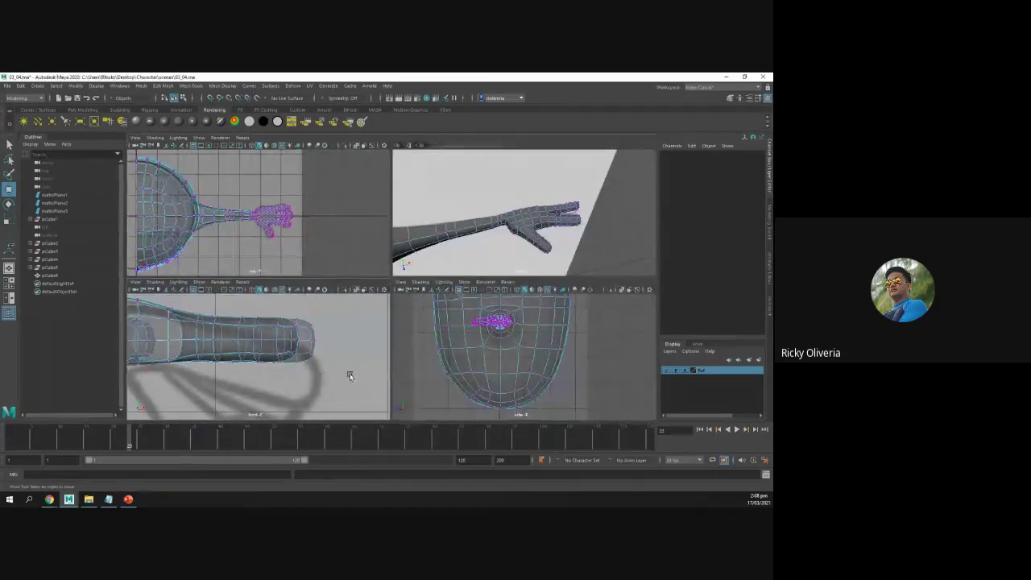
key("space")
middle_click_drag(210, 327, 437, 354, "alt")
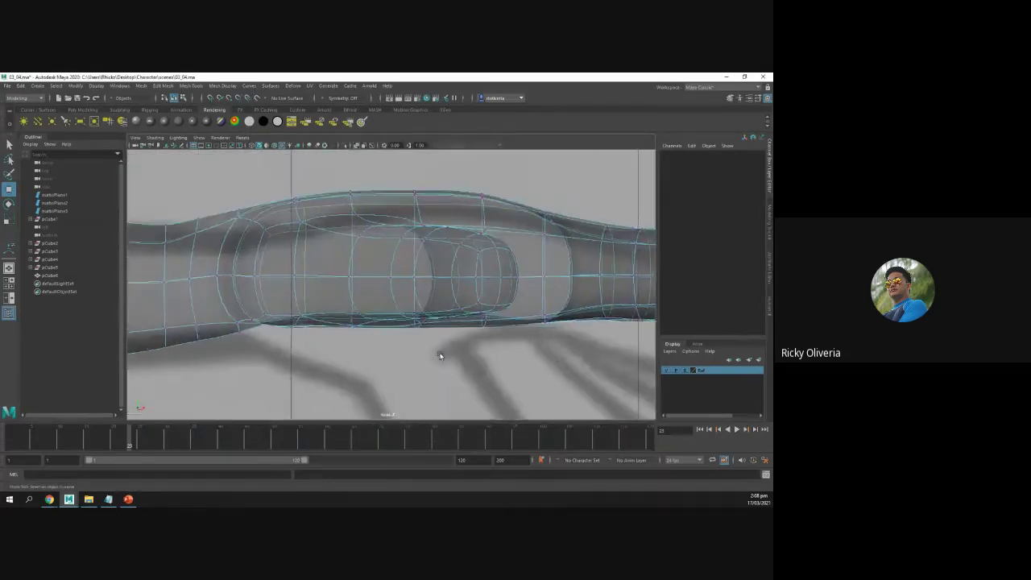
scroll(391, 357, "down", 10)
scroll(347, 383, "up", 4)
scroll(347, 384, "up", 4)
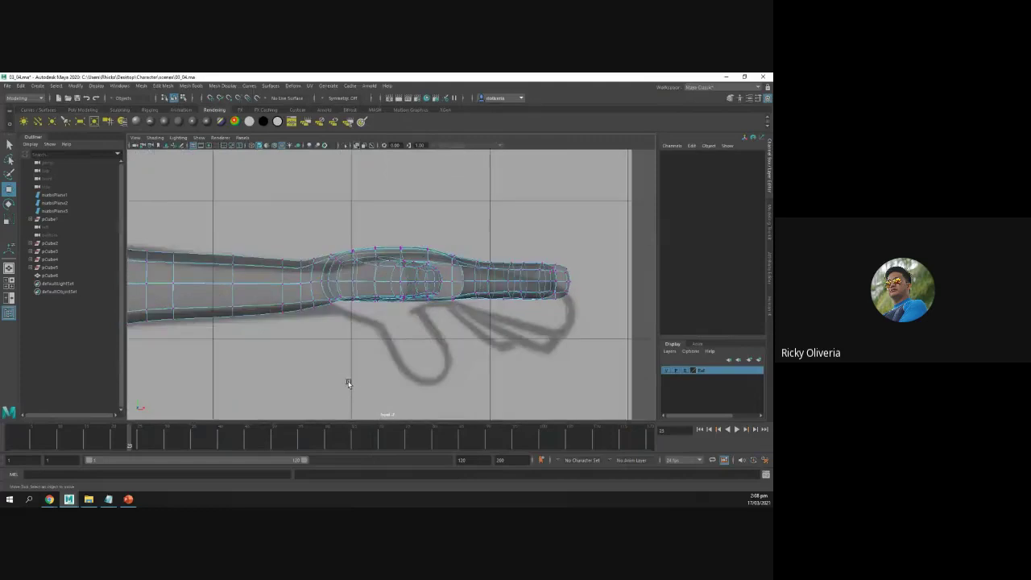
scroll(347, 379, "up", 3)
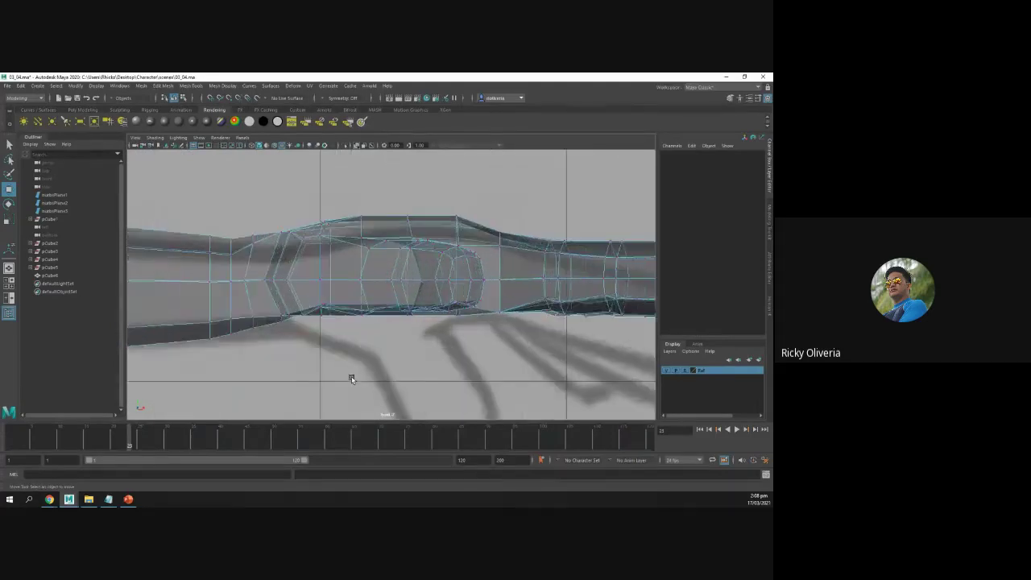
scroll(349, 374, "down", 10)
scroll(351, 378, "up", 8)
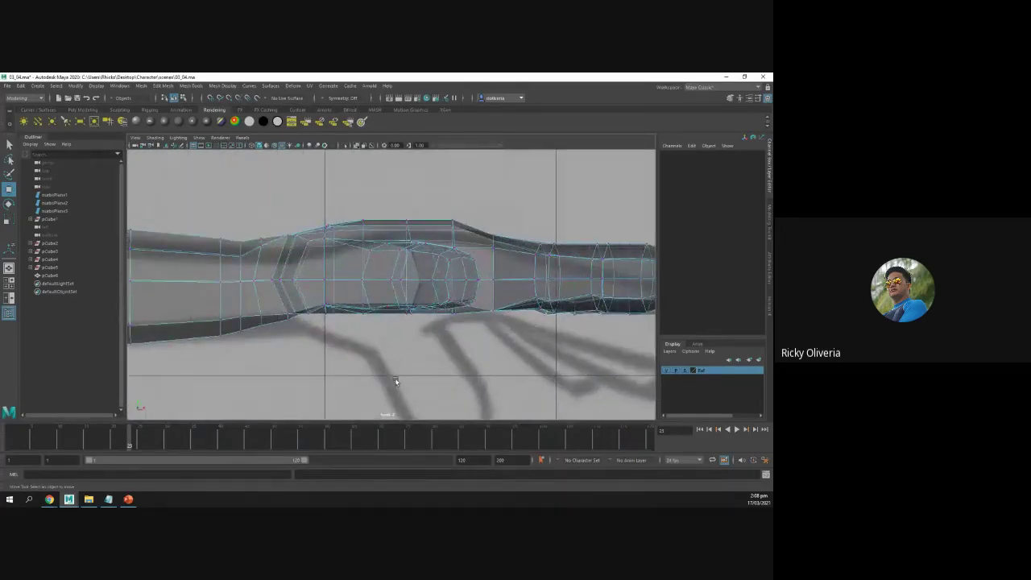
middle_click_drag(407, 350, 345, 348, "alt")
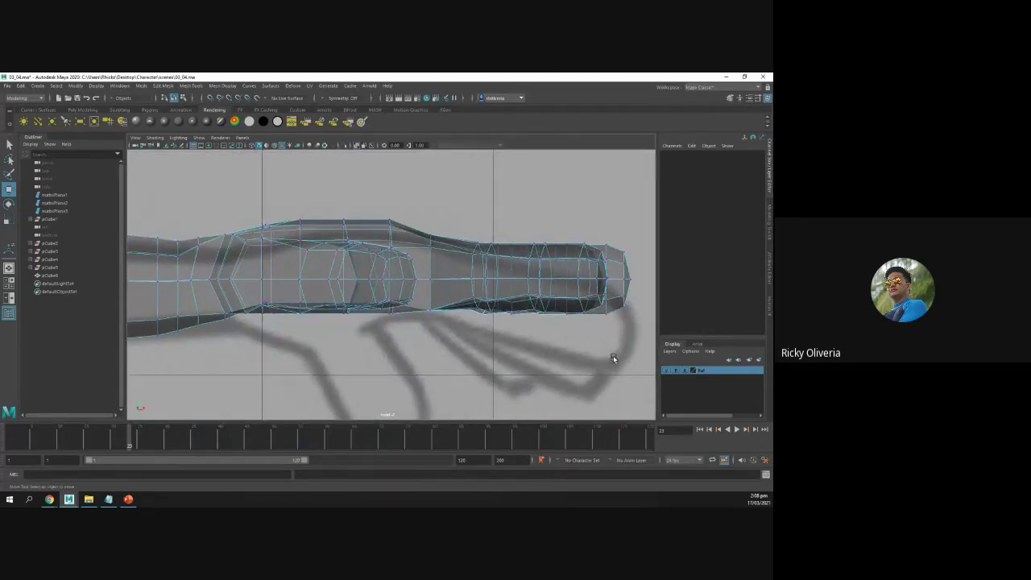
Select all the hand's vertices in the front view and move them slightly down along the Y axis
left_click_drag(629, 380, 207, 186)
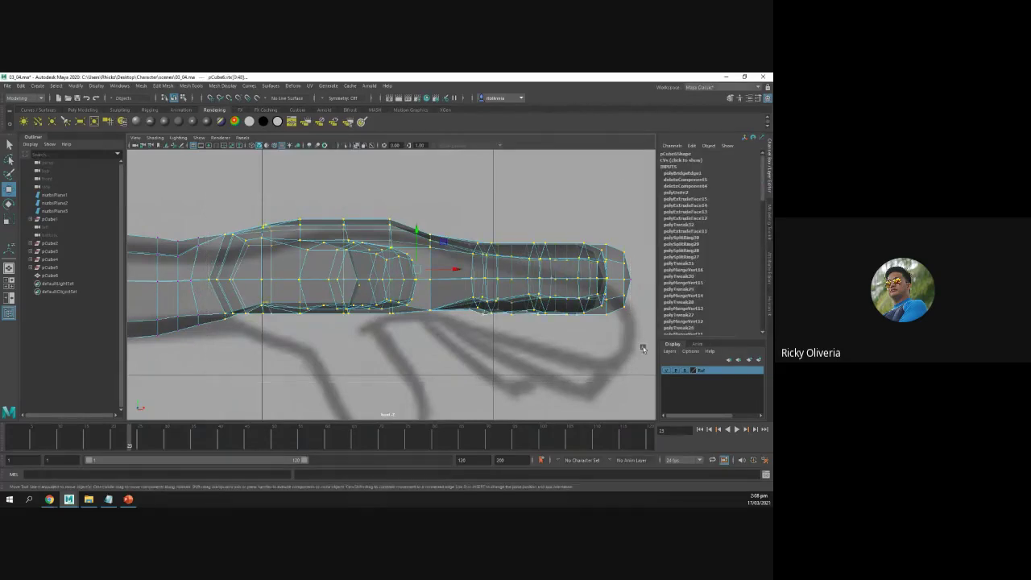
left_click_drag(553, 244, 552, 245, "ctrl")
left_click_drag(205, 185, 652, 409)
left_click_drag(420, 243, 421, 254)
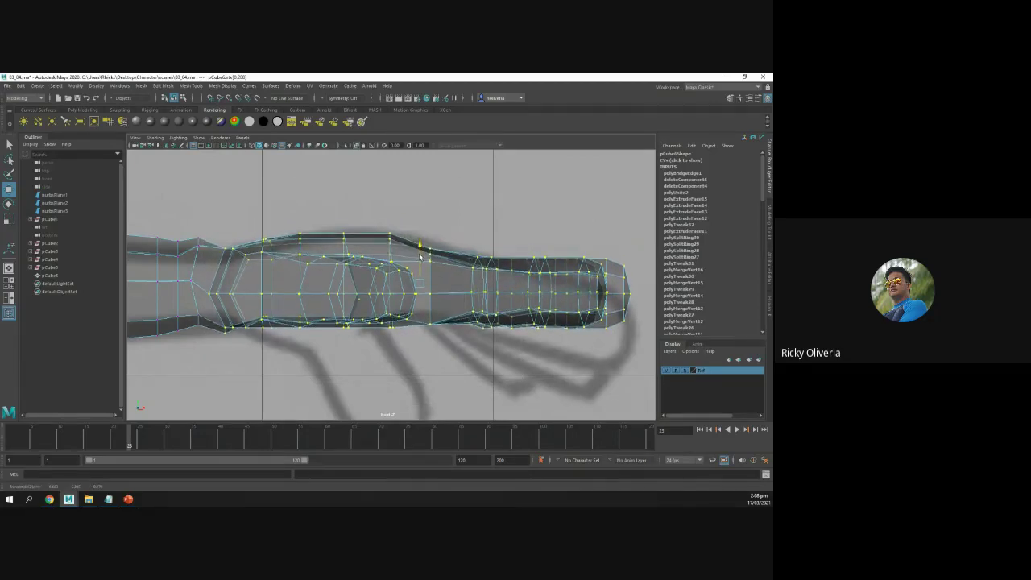
Lower the wrist loop and the neighbouring forearm loops slightly along the Y axis to blend into the hand, and clear the selection
left_click_drag(185, 223, 212, 348)
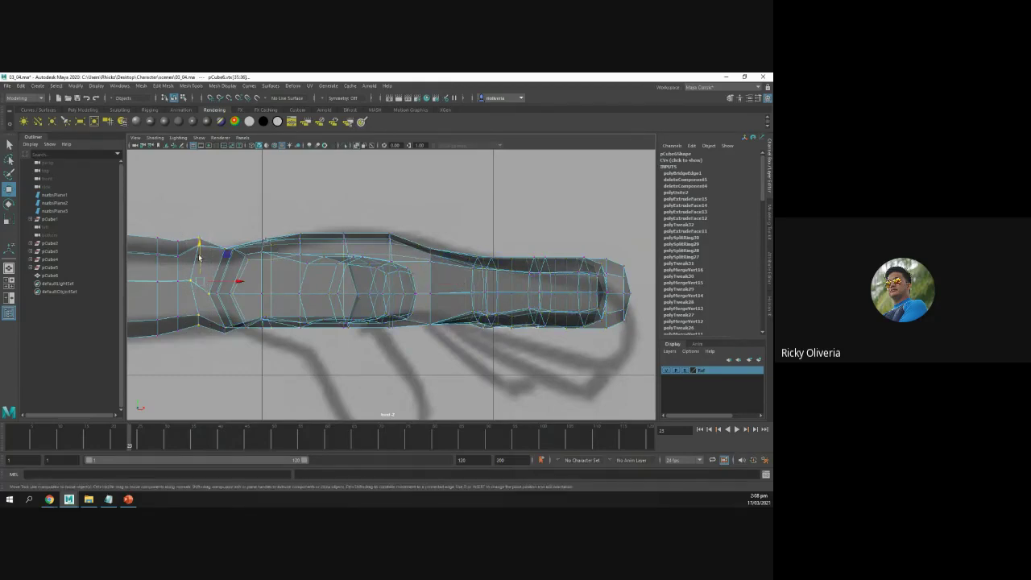
left_click_drag(200, 258, 200, 255)
left_click_drag(143, 221, 187, 354)
left_click_drag(167, 260, 167, 263)
left_click(237, 388)
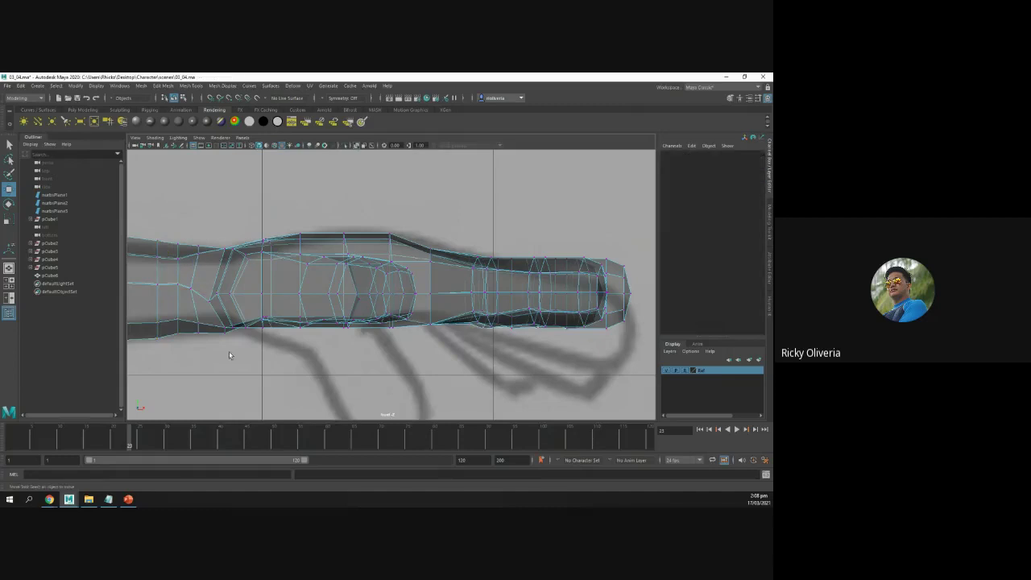
Nudge the upper, middle and lower vertices of the forearm loop nearest the wrist sideways along the X axis, then select the adjacent loop's bottom vertex
scroll(229, 351, "up", 3)
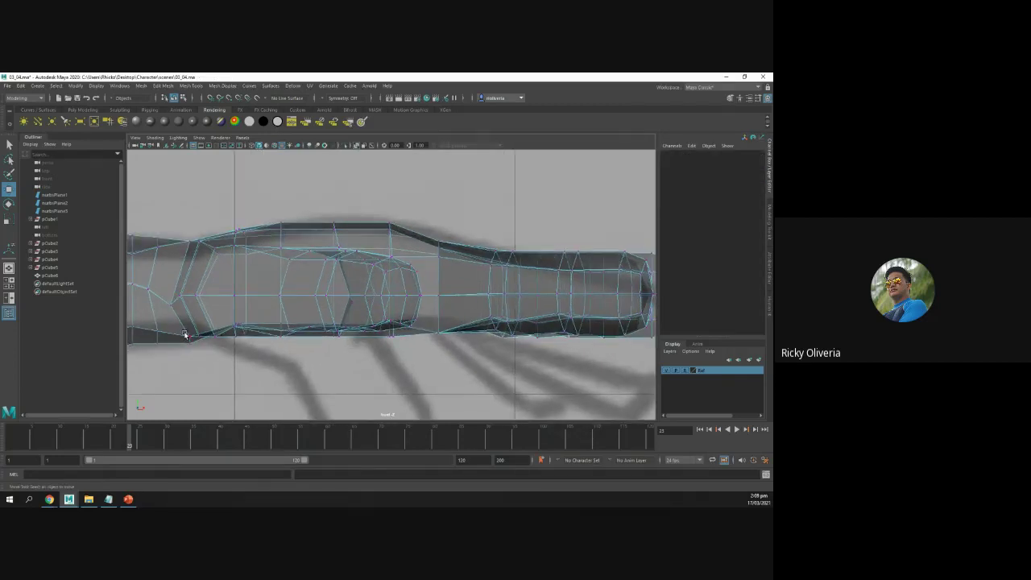
middle_click_drag(186, 333, 320, 349, "alt")
scroll(320, 348, "up", 2)
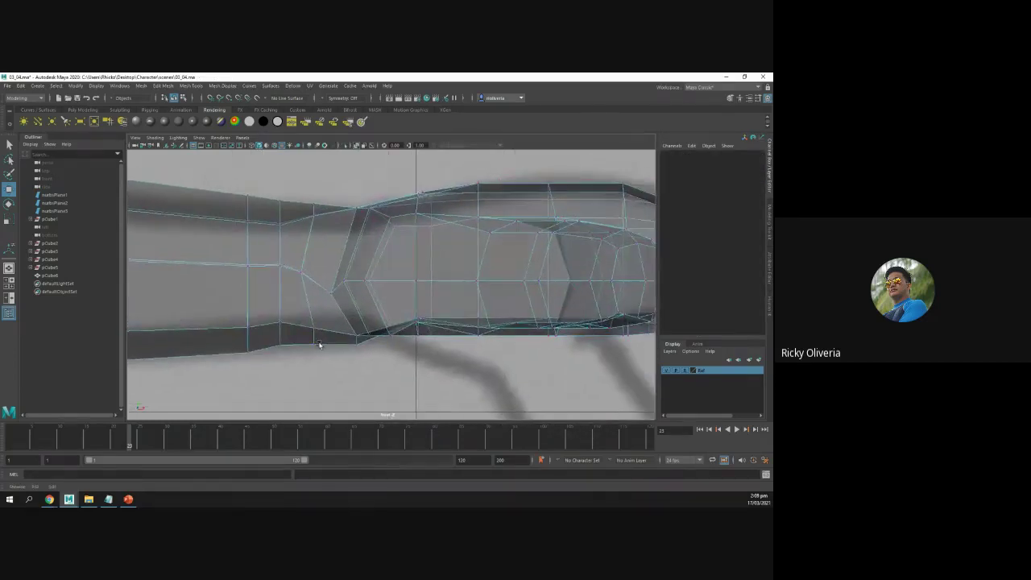
scroll(311, 326, "down", 5)
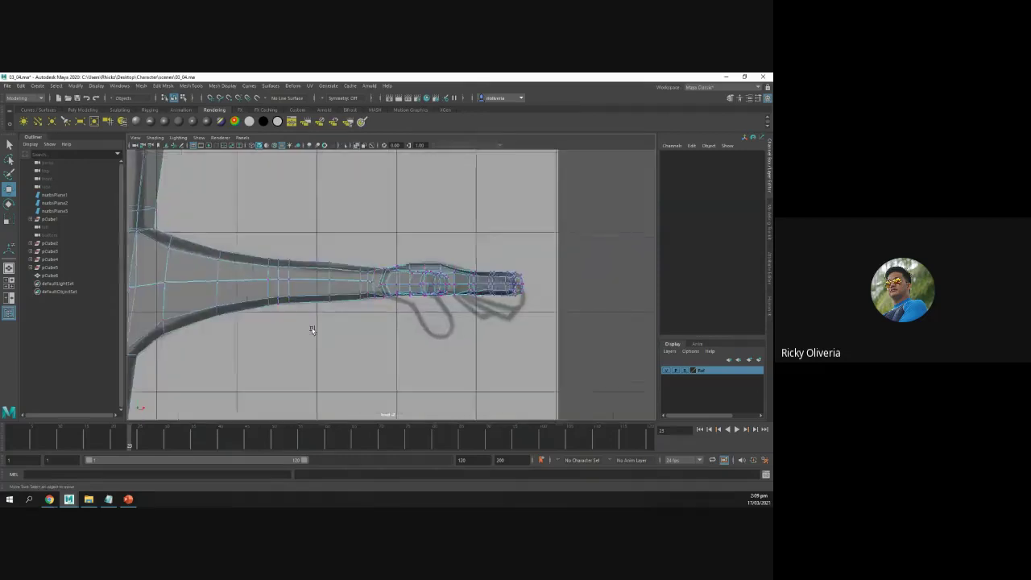
scroll(310, 361, "up", 5)
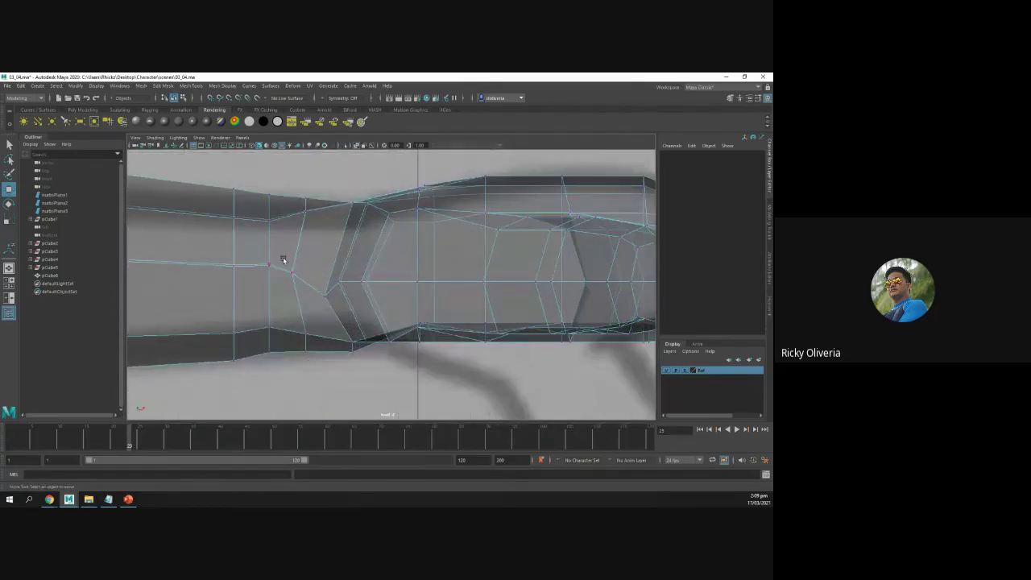
left_click_drag(283, 259, 321, 275)
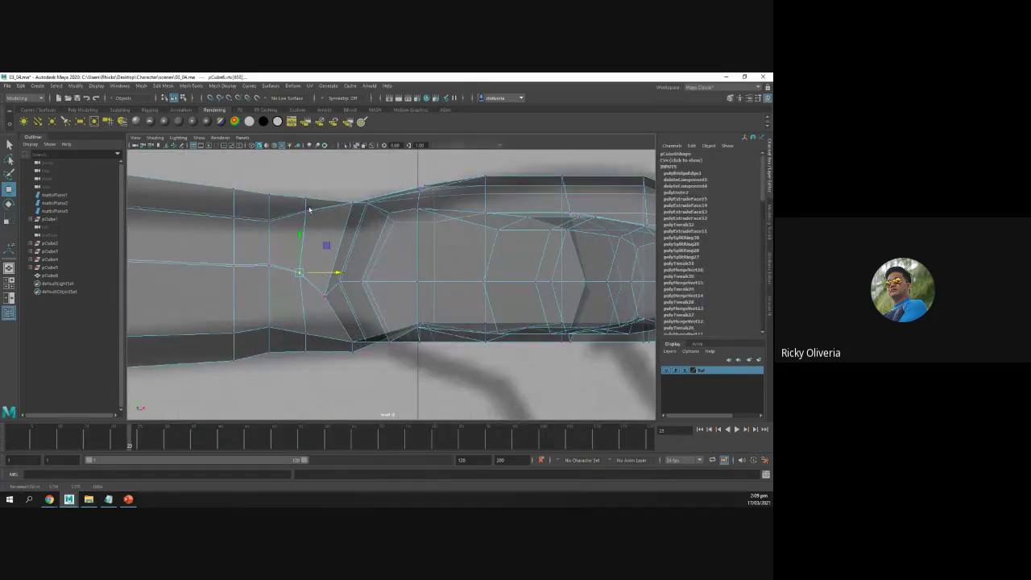
left_click_drag(296, 195, 325, 212)
left_click(317, 215)
left_click(297, 273)
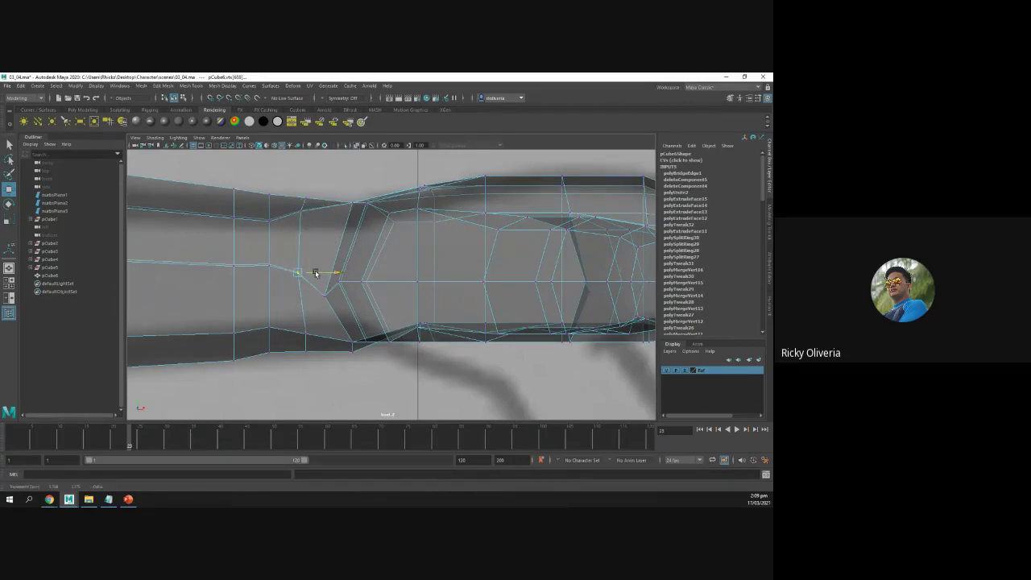
left_click(304, 336)
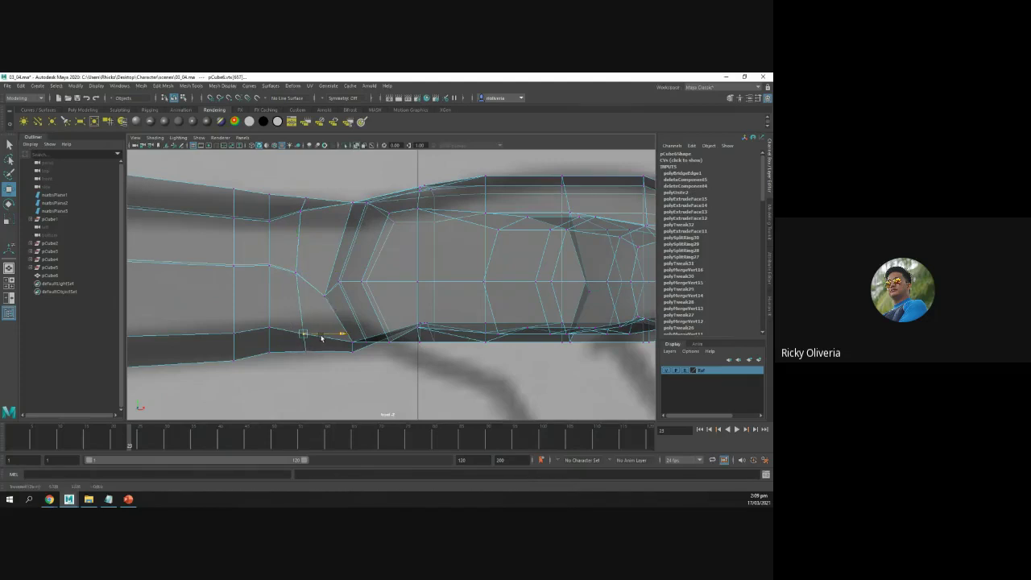
left_click(269, 359)
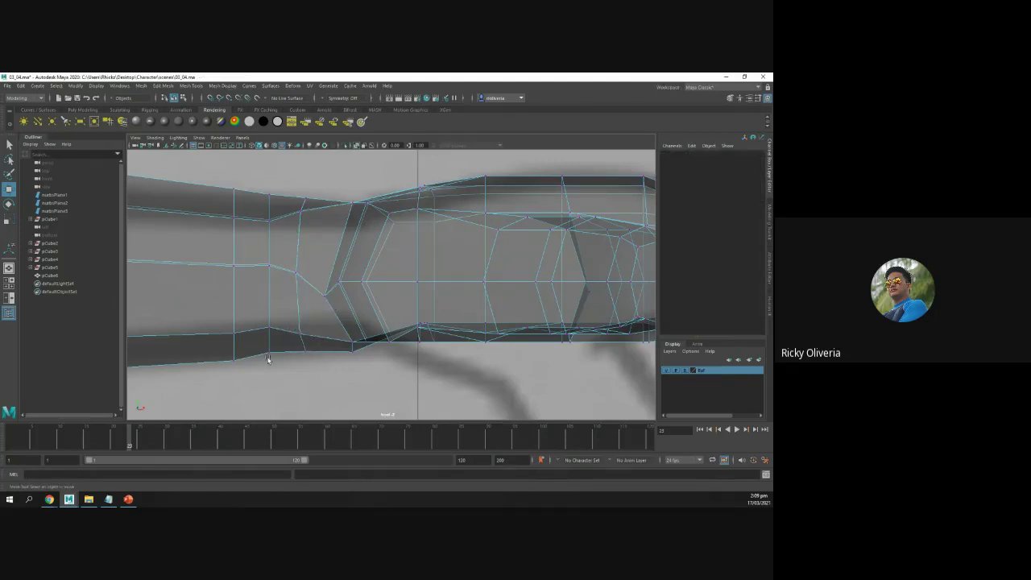
left_click(270, 354)
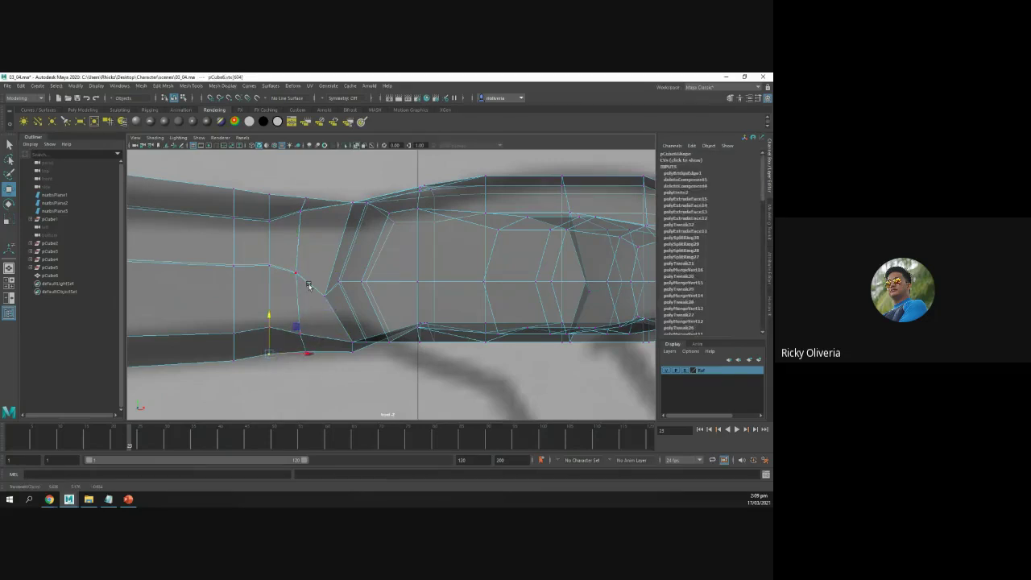
Return to the four-view layout, hide the Ref reference layer, clear the selection, and maximize the perspective view
key("space")
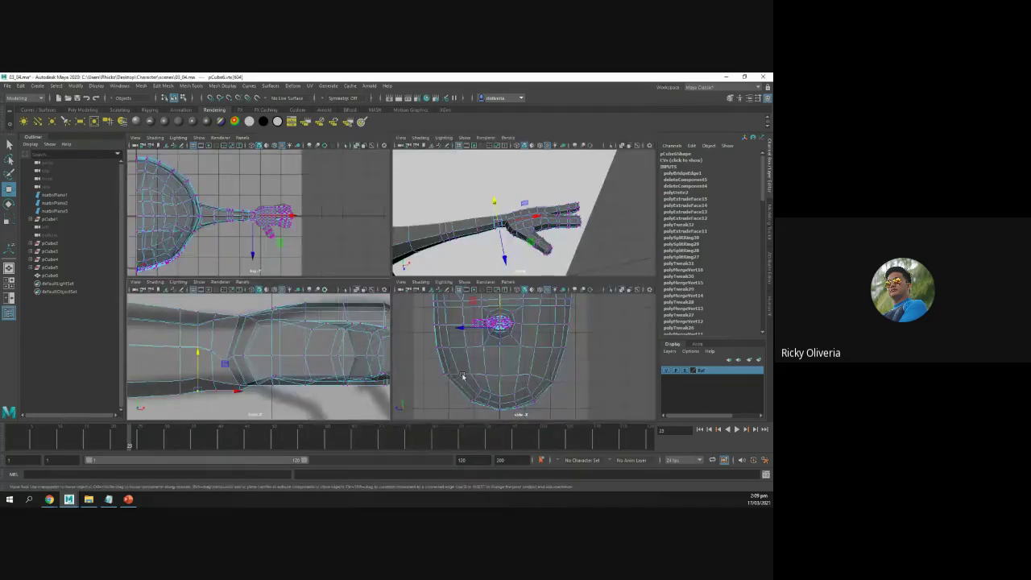
left_click(665, 371)
left_click(583, 245)
key("space")
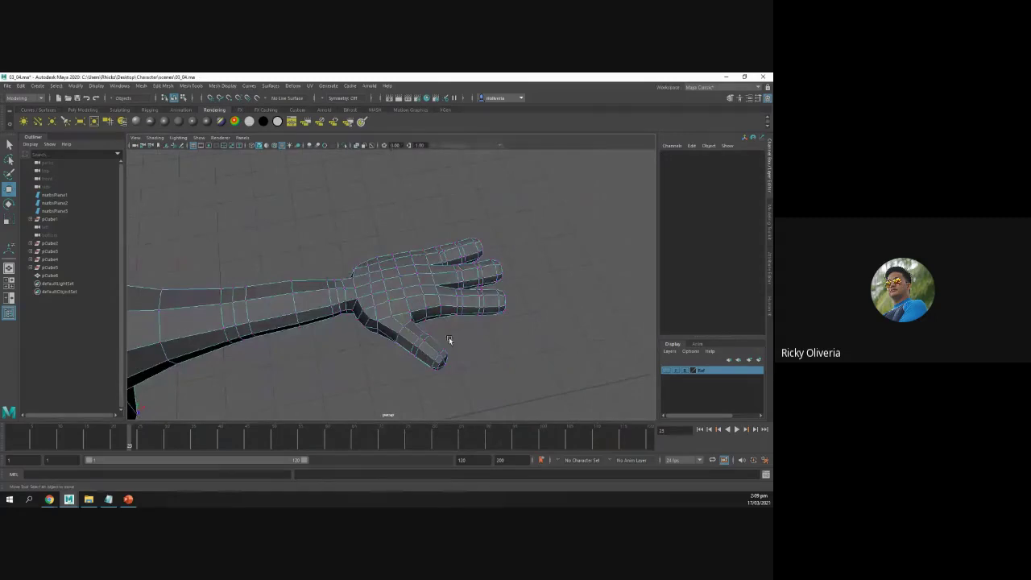
Adjust individual vertices around the wrist joint slightly along the Y axis in the perspective view
scroll(448, 338, "up", 6)
left_click_drag(341, 333, 403, 301, "alt")
left_click(528, 322)
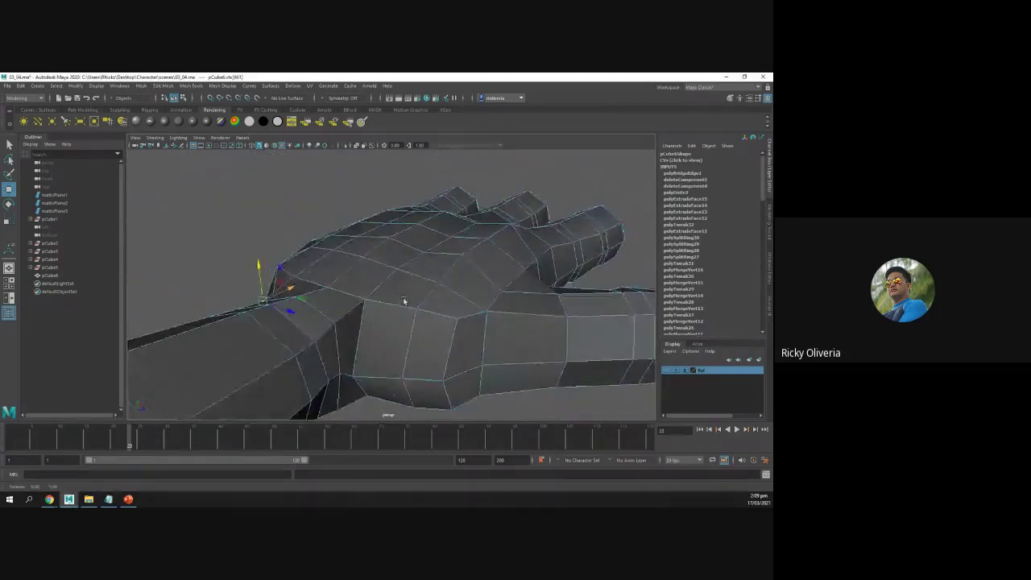
left_click(334, 323)
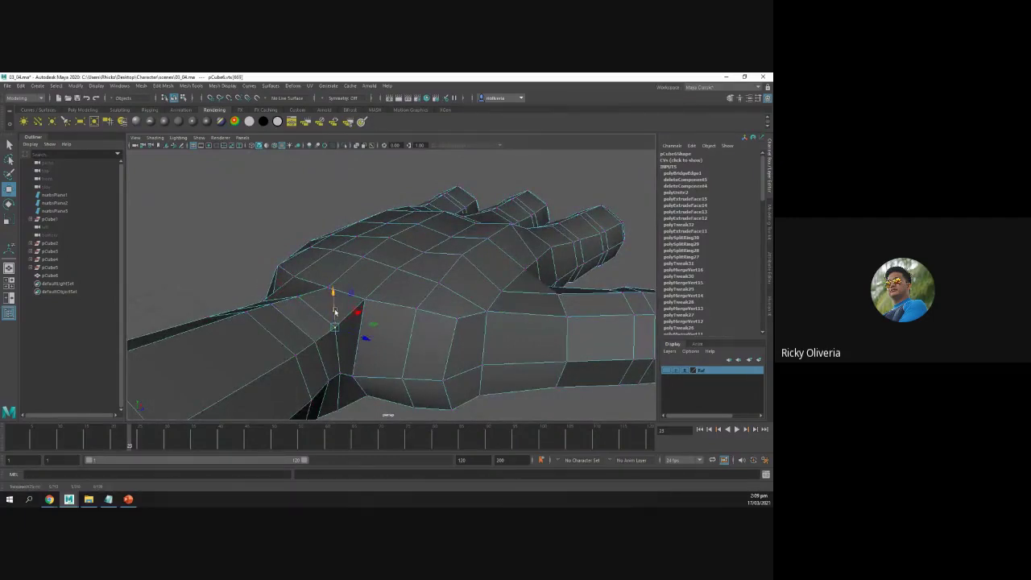
Select the two palm-heel vertices on the side opposite the thumb and move them slightly along the X axis
left_click_drag(403, 328, 466, 314, "alt")
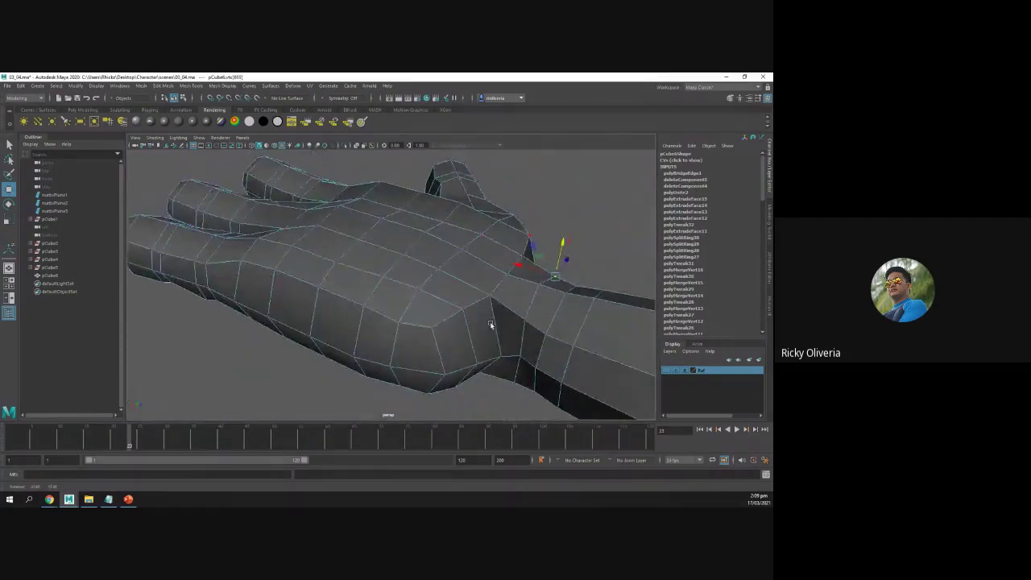
left_click(462, 311)
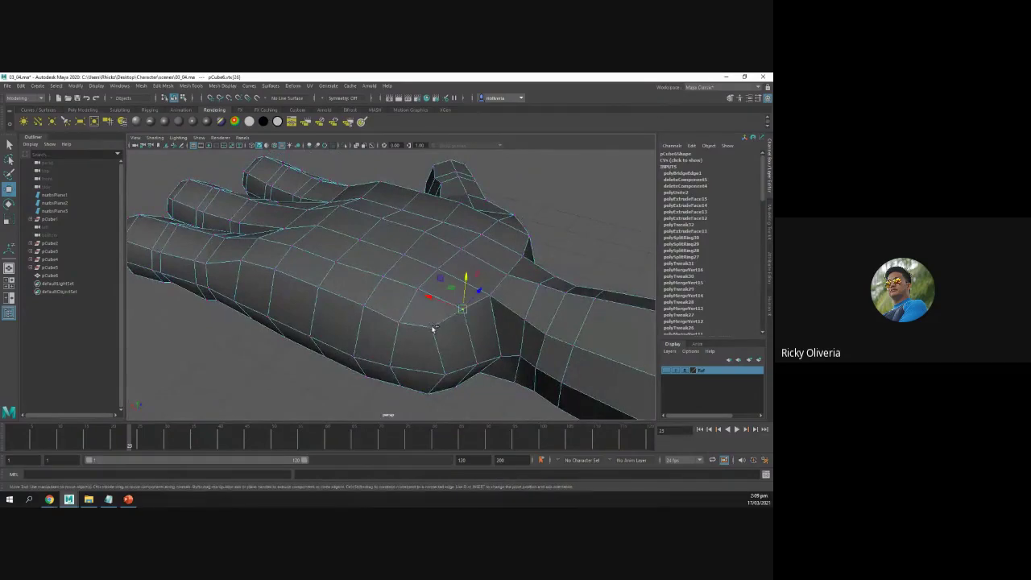
left_click(432, 327, "shift")
left_click_drag(447, 298, 429, 317)
Select three neighbouring palm-heel vertices on the thumb side and shift them slightly along the X axis toward the fingers
left_click_drag(481, 296, 354, 307, "alt")
left_click_drag(350, 349, 346, 329, "alt")
left_click(303, 288)
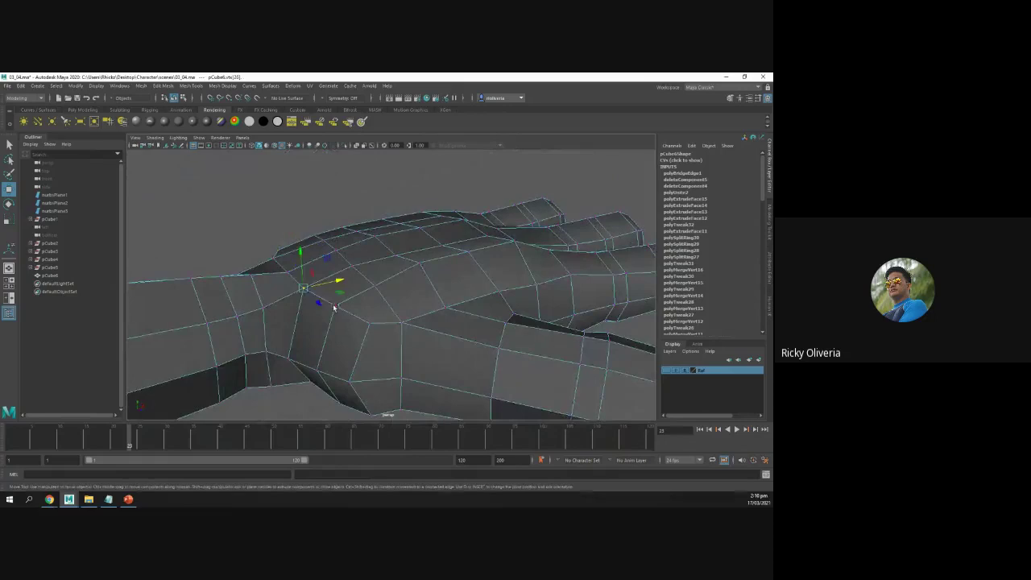
left_click(335, 306, "shift")
left_click(369, 323, "shift")
left_click_drag(336, 281, 363, 306)
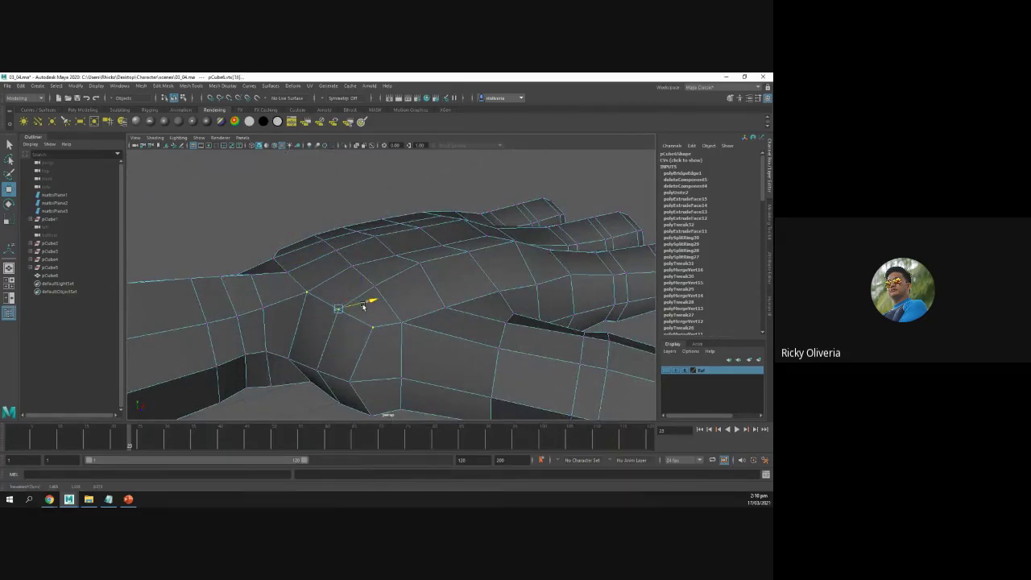
Turn on the smooth mesh preview and inspect the hand, wrist and arm from several angles
left_click_drag(300, 326, 474, 323, "alt")
key("3")
right_click_drag(474, 323, 449, 317, "alt")
left_click_drag(449, 317, 513, 299, "alt")
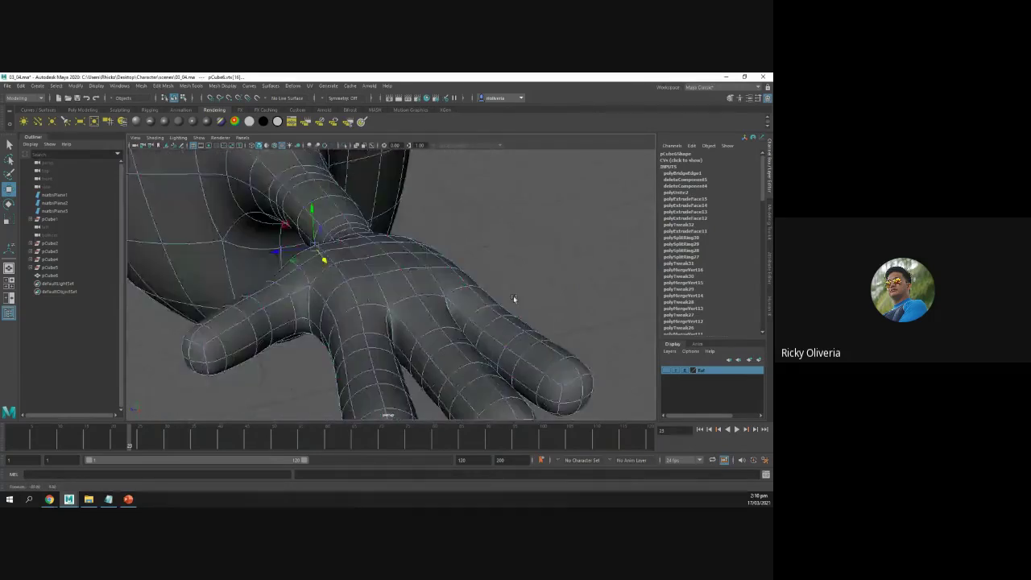
right_click_drag(513, 299, 452, 316, "alt")
left_click_drag(362, 315, 256, 325, "alt")
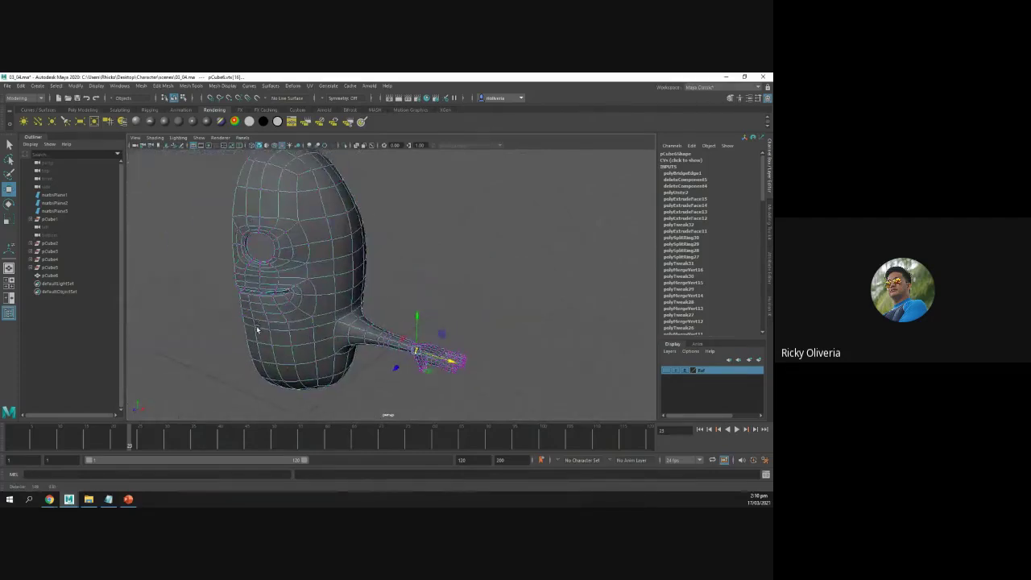
Switch the body mesh back to Object Mode, clear the selection, and inspect the smoothed character with the attached hand
left_click(462, 249)
right_click(314, 266)
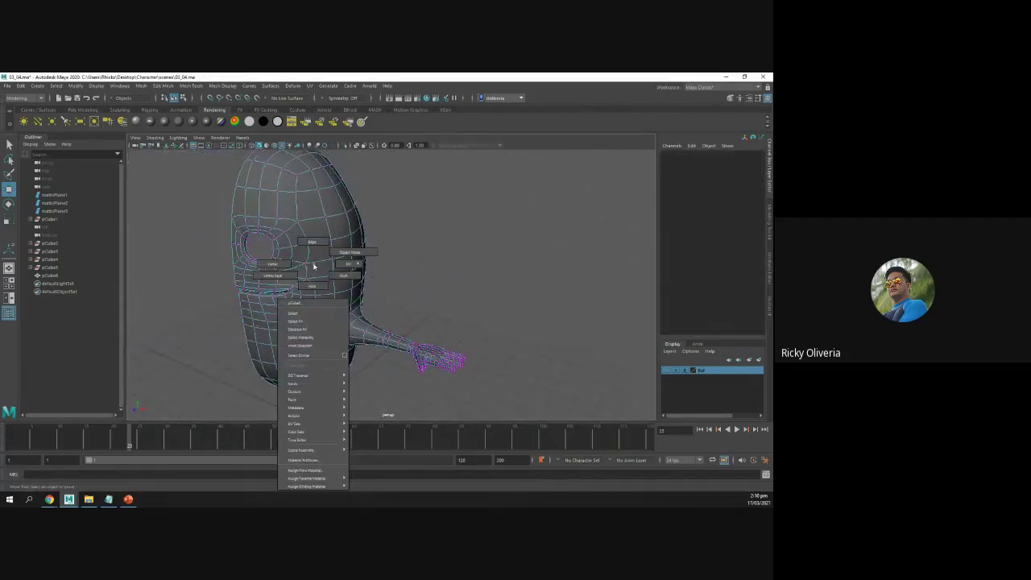
right_click_drag(314, 265, 342, 253)
left_click(447, 277)
scroll(332, 351, "up", 5)
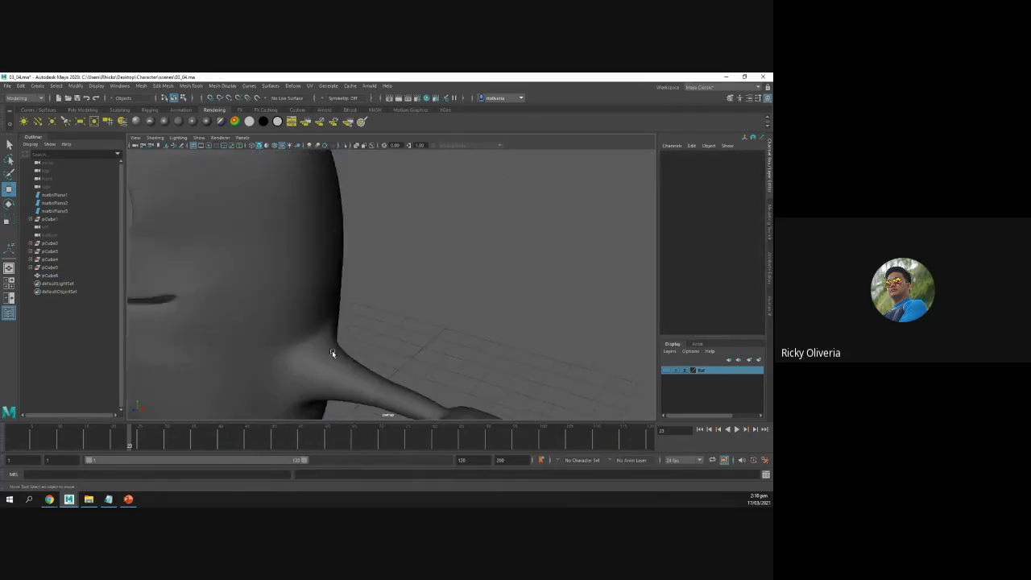
middle_click_drag(332, 352, 365, 275, "alt")
scroll(364, 285, "down", 3)
left_click_drag(320, 265, 301, 296, "alt")
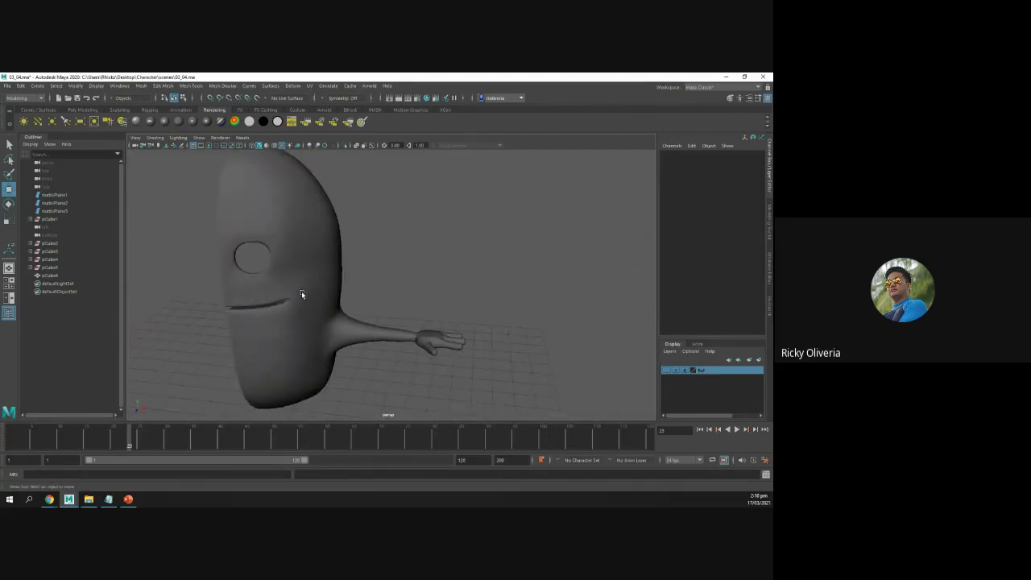